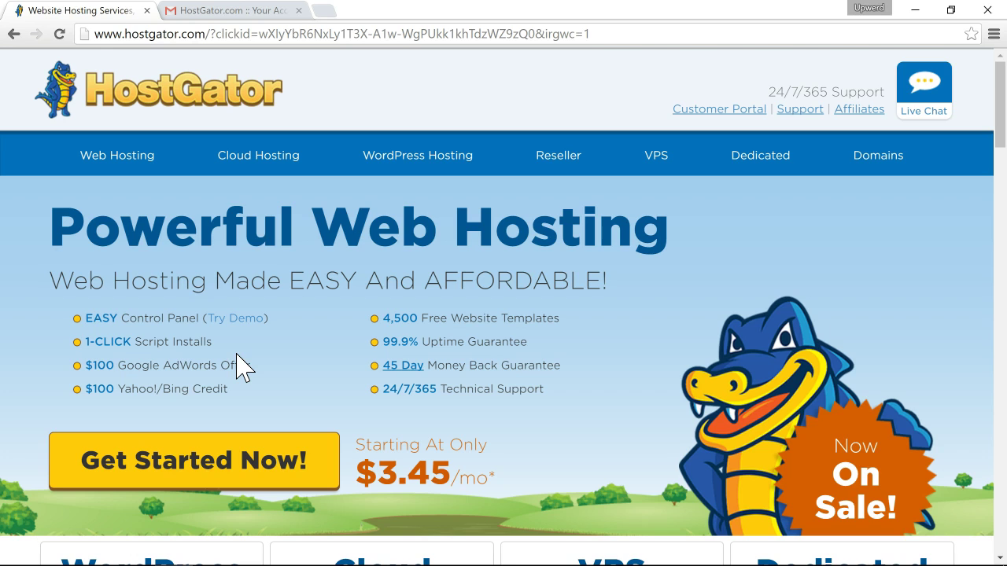
Load upwerd.com/hostgator in Chrome to reach the HostGator home page.
{"action": "left_click", "coordinate": [209, 36]}
{"action": "type", "text": "u"}
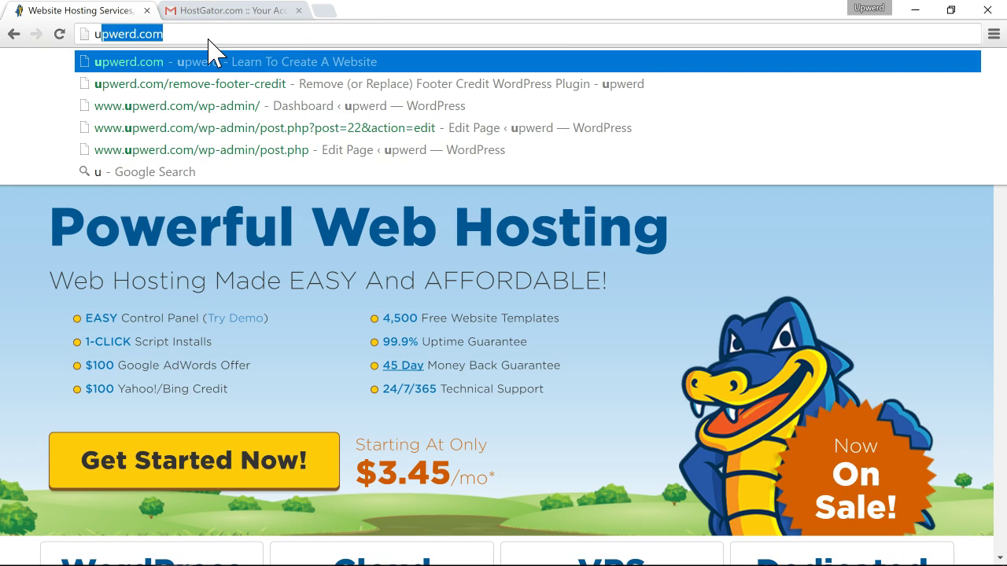
{"action": "type", "text": "pwerd.com/hosta"}
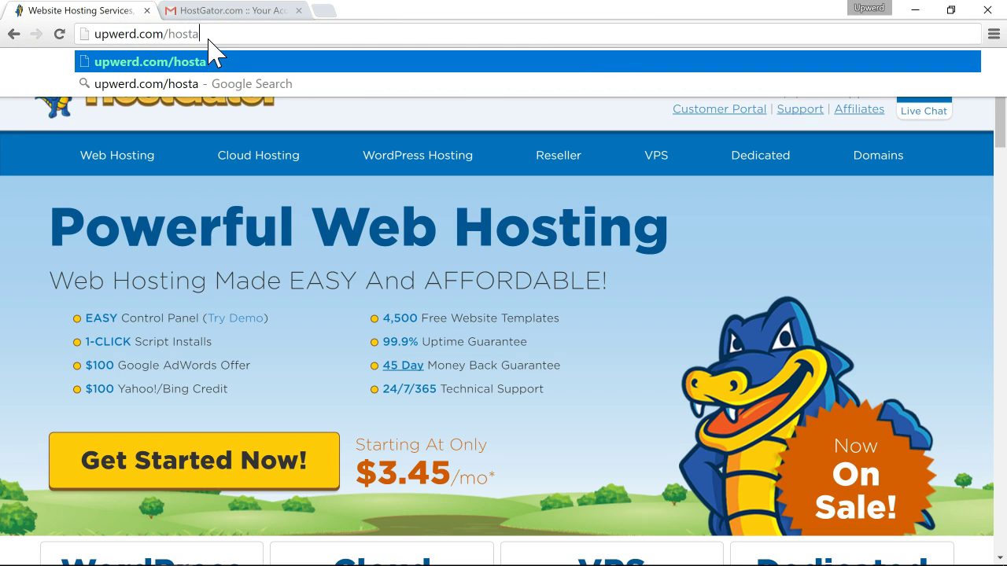
{"action": "key", "text": "BackSpace"}
{"action": "type", "text": "gator"}
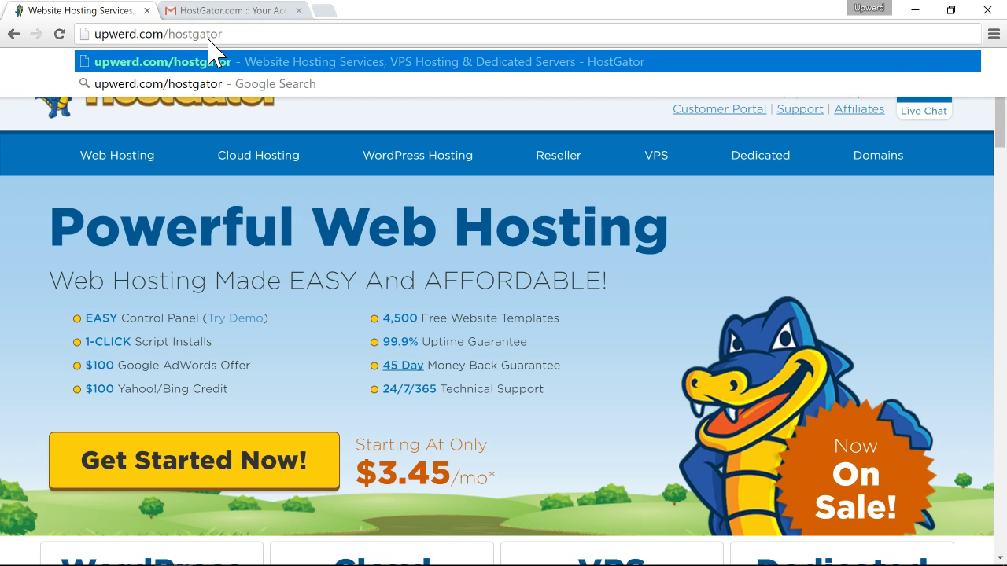
{"action": "key", "text": "Return"}
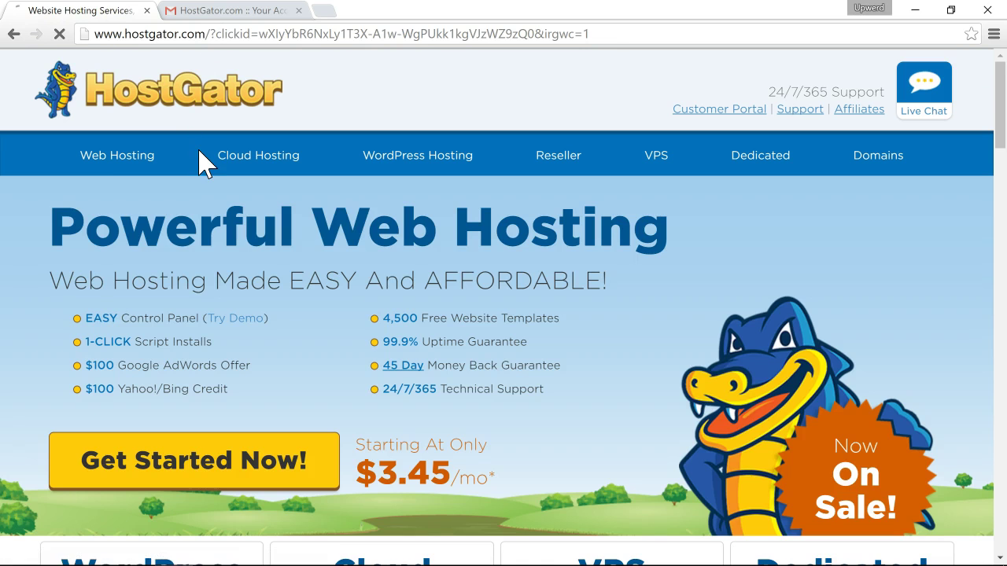
Open the shared web hosting page and scroll to the Hatchling, Baby and Business plan cards.
{"action": "left_click", "coordinate": [105, 162]}
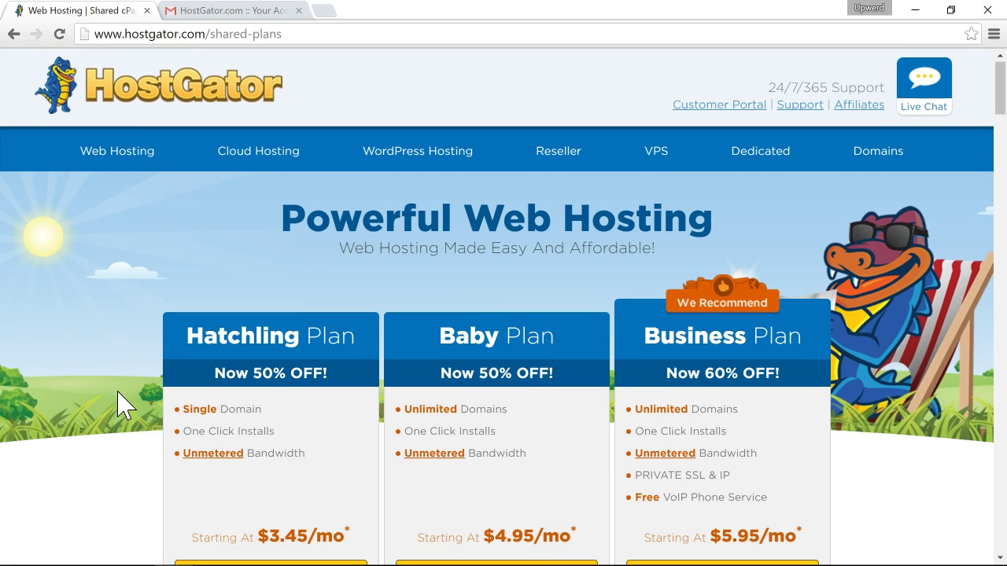
{"action": "scroll", "coordinate": [124, 405], "scroll_direction": "down", "scroll_amount": 2}
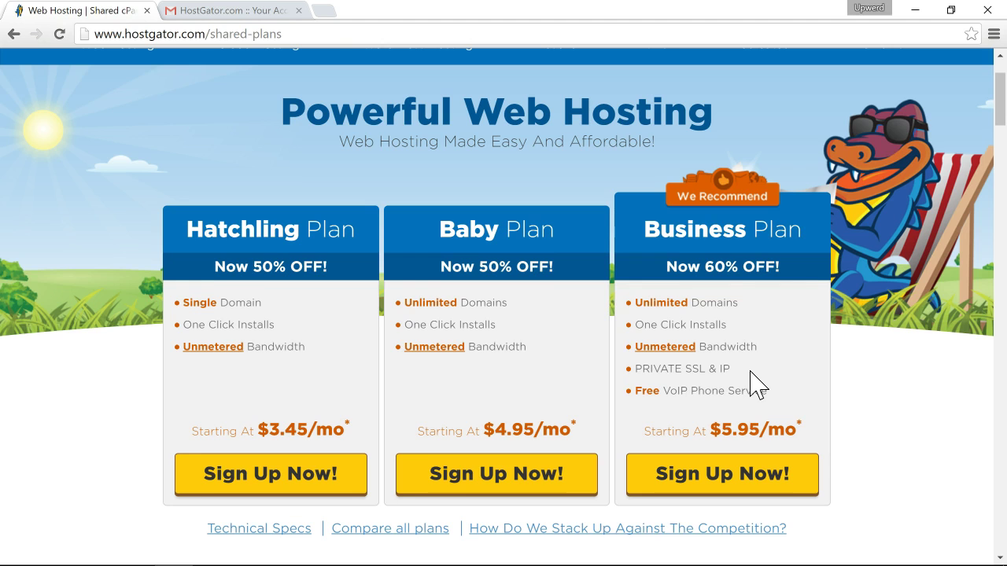
{"action": "scroll", "coordinate": [751, 385], "scroll_direction": "down", "scroll_amount": 1}
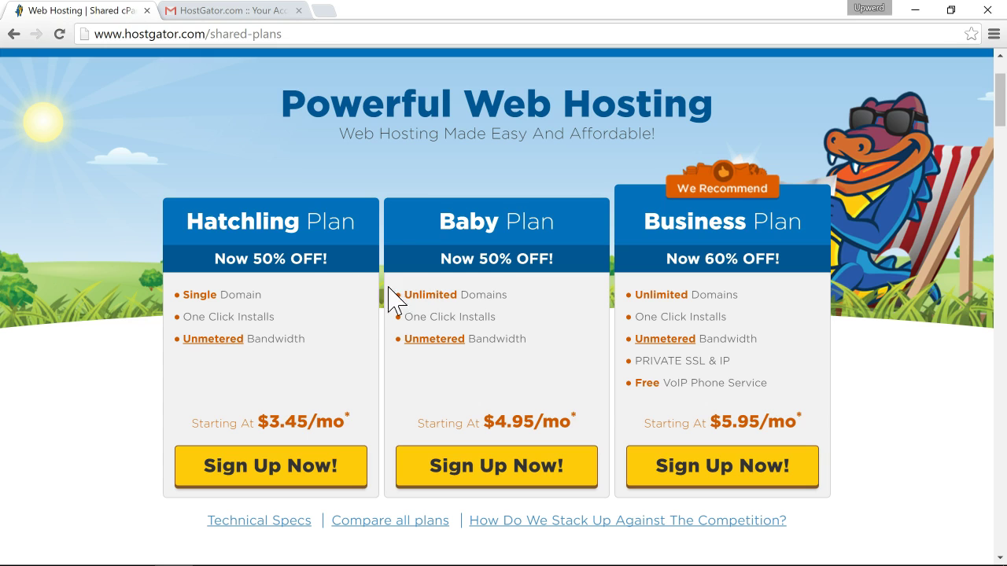
Start the Baby plan order and check whether thisismydomain.com is available.
{"action": "left_click", "coordinate": [465, 482]}
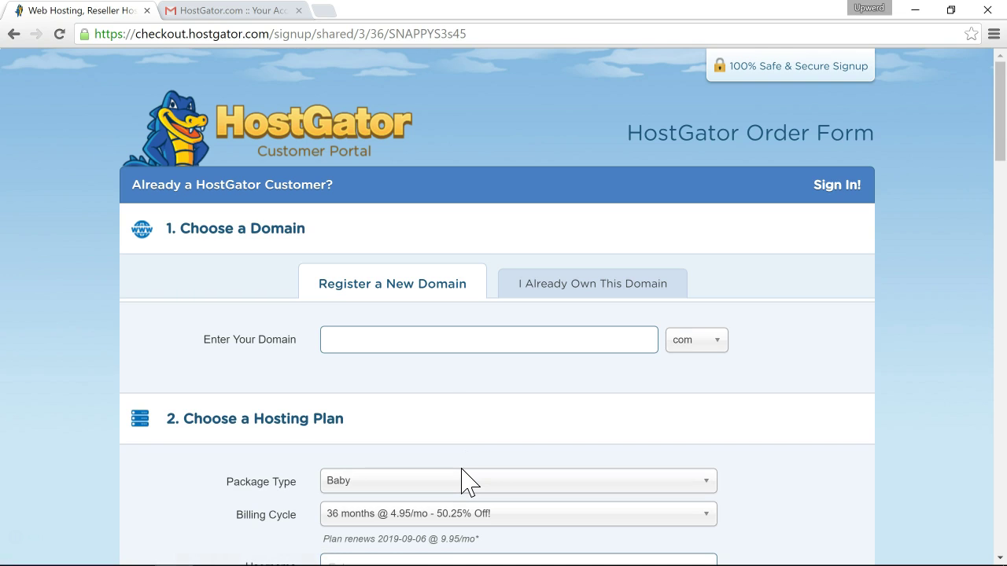
{"action": "scroll", "coordinate": [449, 407], "scroll_direction": "down", "scroll_amount": 1}
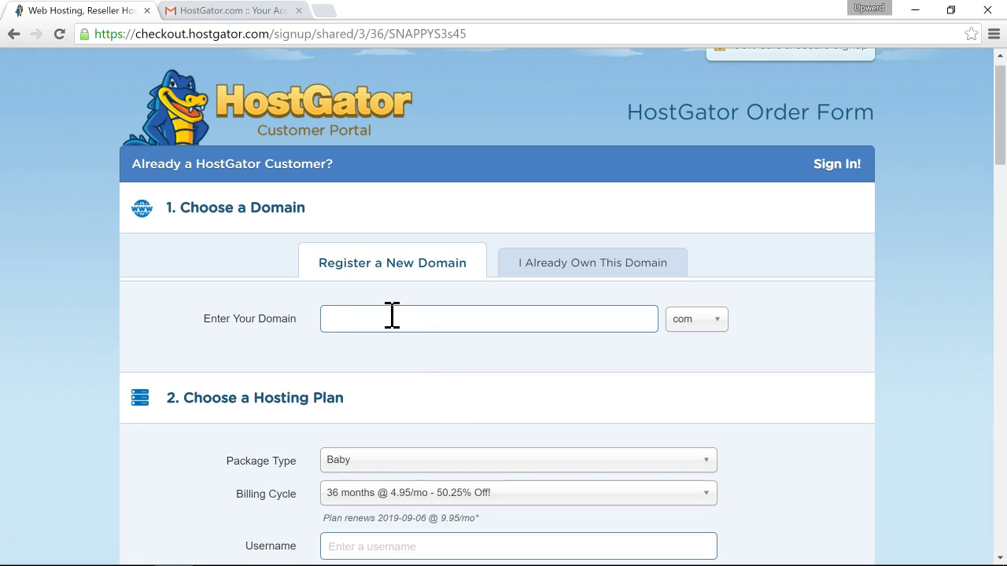
{"action": "type", "text": "thisismydomain"}
{"action": "left_click", "coordinate": [180, 264]}
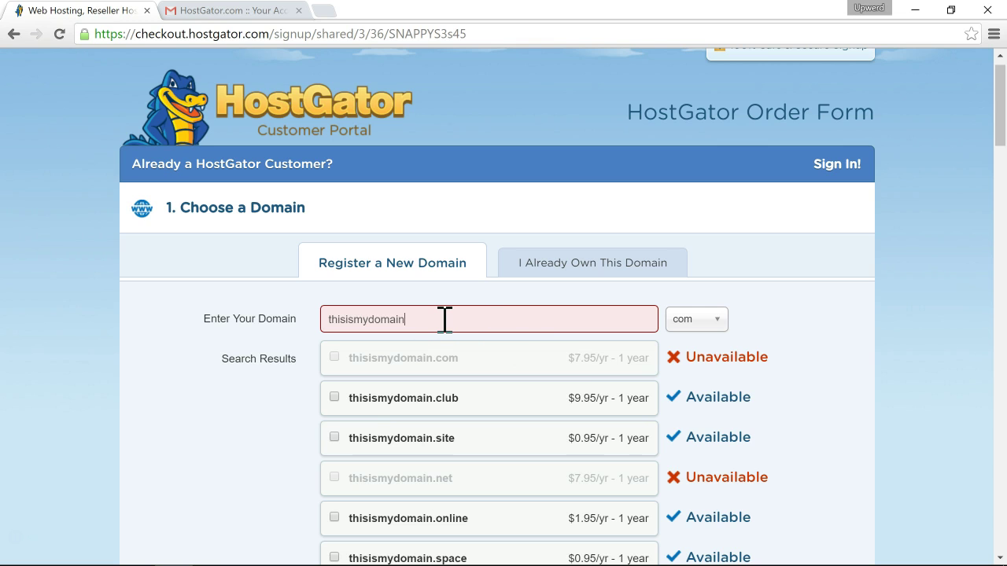
Change the domain to thisismydomainnow.com and scroll down the checkout page.
{"action": "type", "text": "now"}
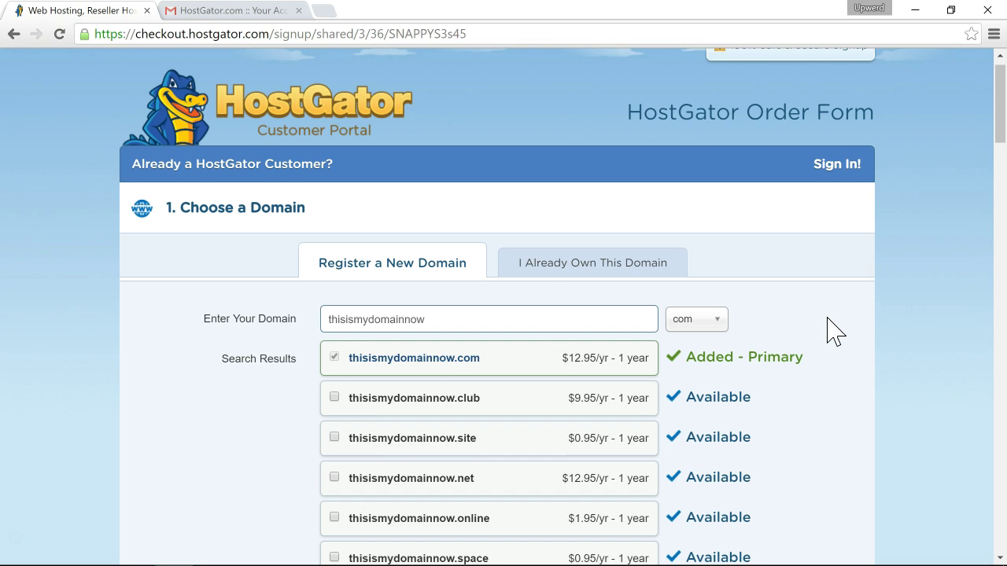
{"action": "scroll", "coordinate": [834, 331], "scroll_direction": "down", "scroll_amount": 2}
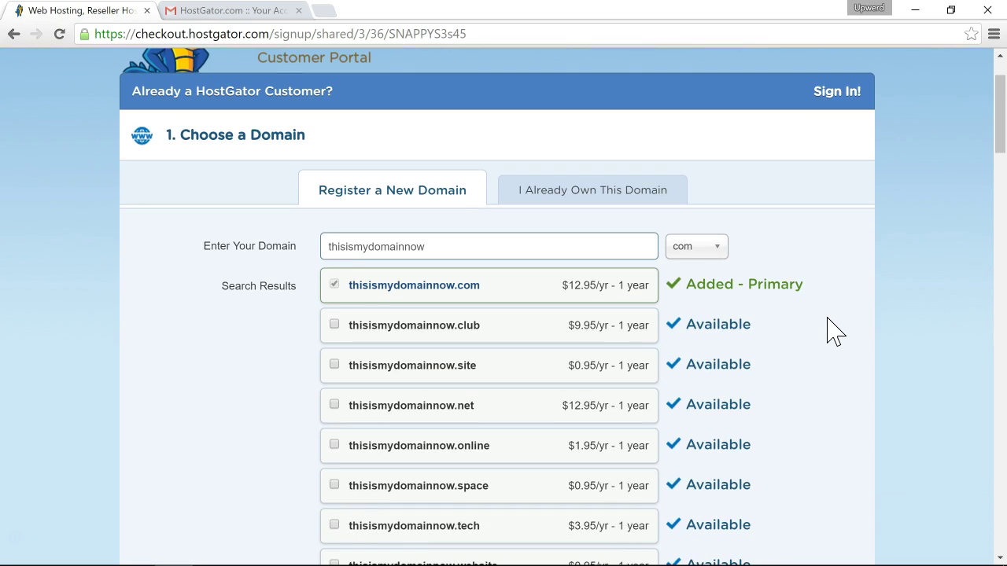
{"action": "scroll", "coordinate": [831, 333], "scroll_direction": "down", "scroll_amount": 1}
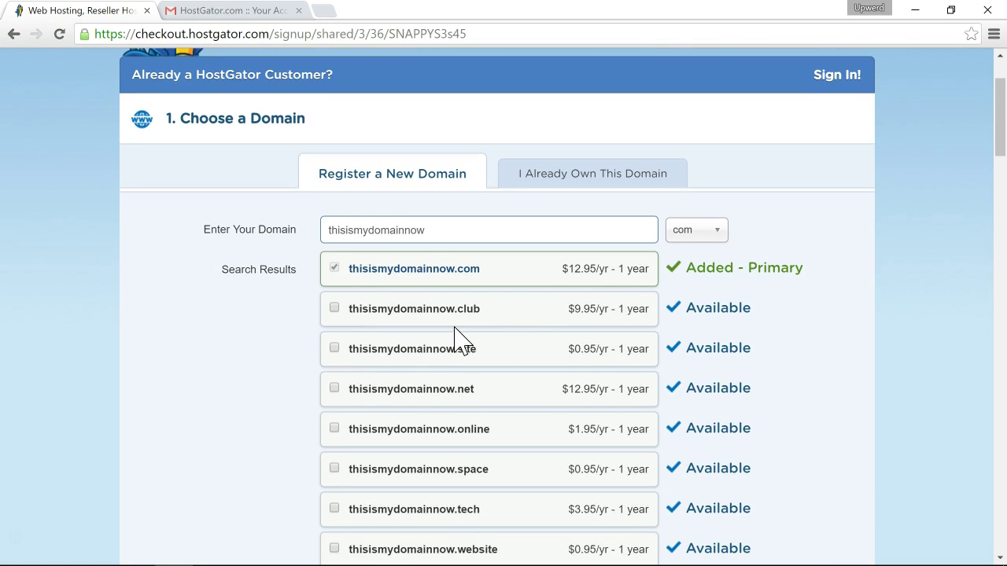
{"action": "scroll", "coordinate": [515, 397], "scroll_direction": "down", "scroll_amount": 1}
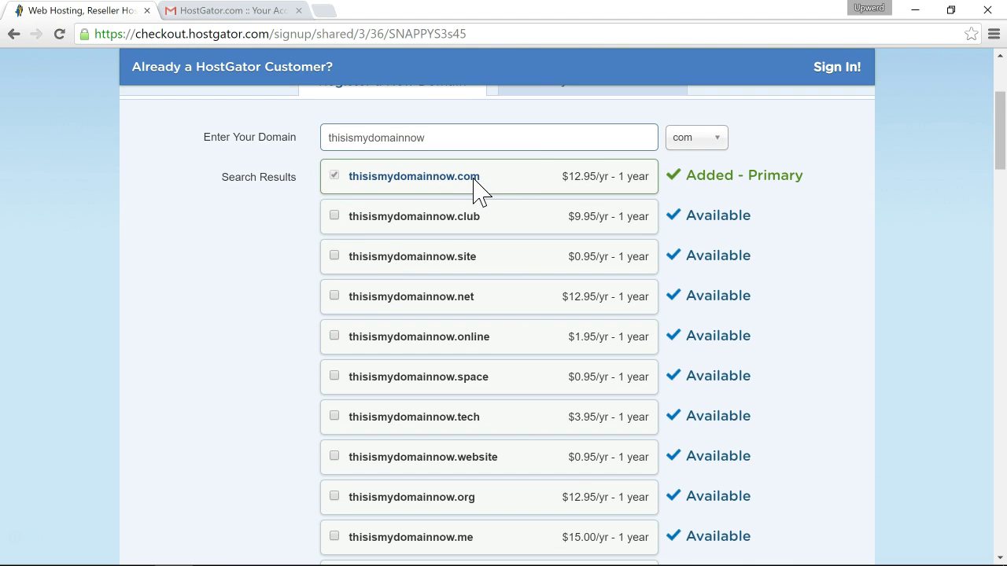
{"action": "scroll", "coordinate": [474, 189], "scroll_direction": "down", "scroll_amount": 1}
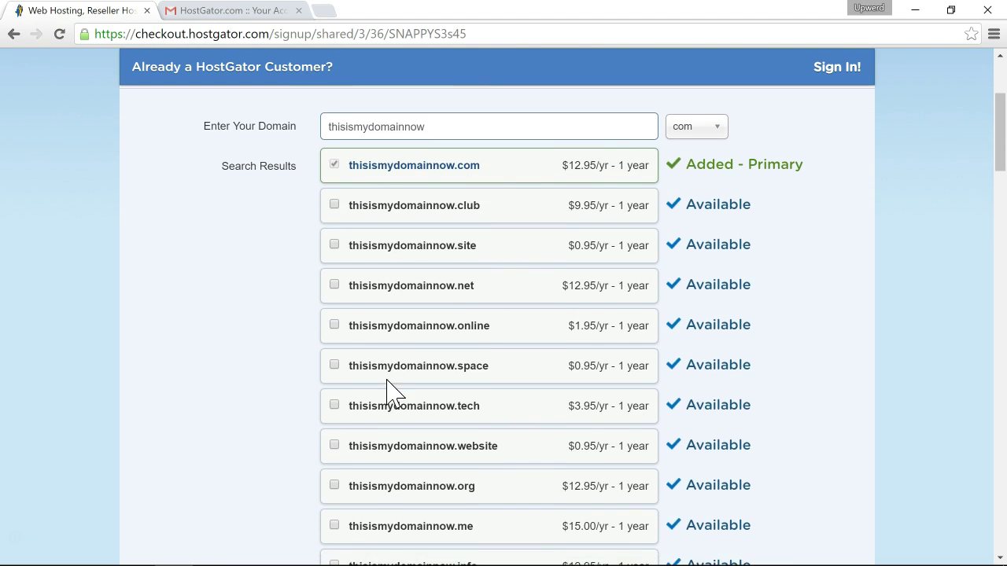
{"action": "scroll", "coordinate": [386, 386], "scroll_direction": "down", "scroll_amount": 2}
{"action": "scroll", "coordinate": [382, 425], "scroll_direction": "down", "scroll_amount": 1}
{"action": "scroll", "coordinate": [386, 480], "scroll_direction": "down", "scroll_amount": 1}
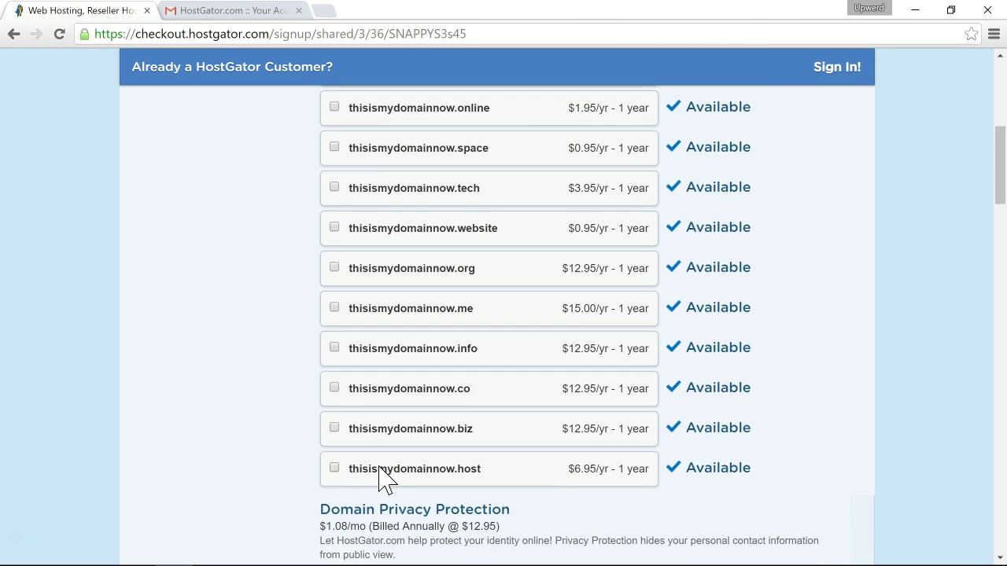
{"action": "scroll", "coordinate": [381, 470], "scroll_direction": "down", "scroll_amount": 3}
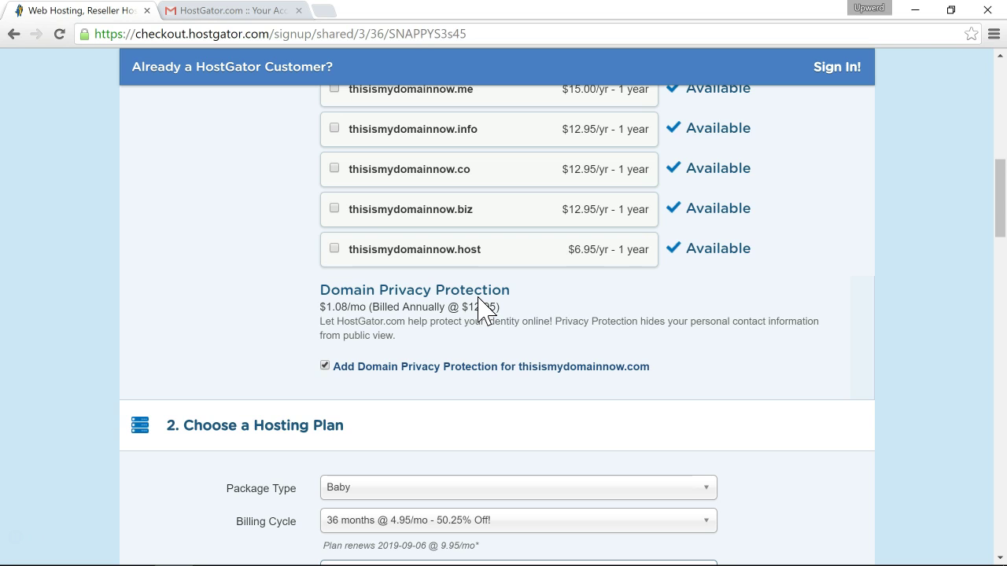
{"action": "scroll", "coordinate": [217, 323], "scroll_direction": "down", "scroll_amount": 1}
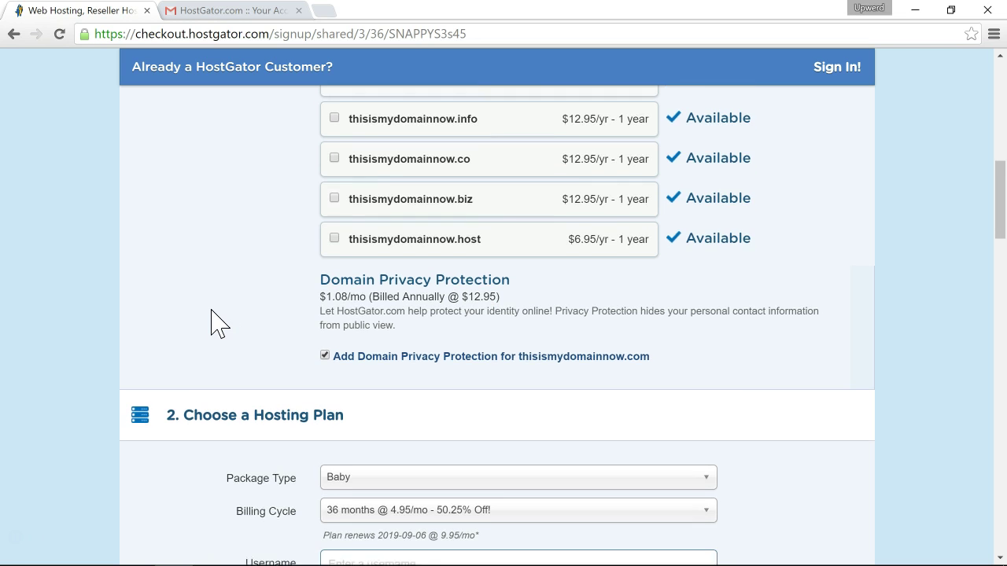
{"action": "scroll", "coordinate": [217, 323], "scroll_direction": "down", "scroll_amount": 1}
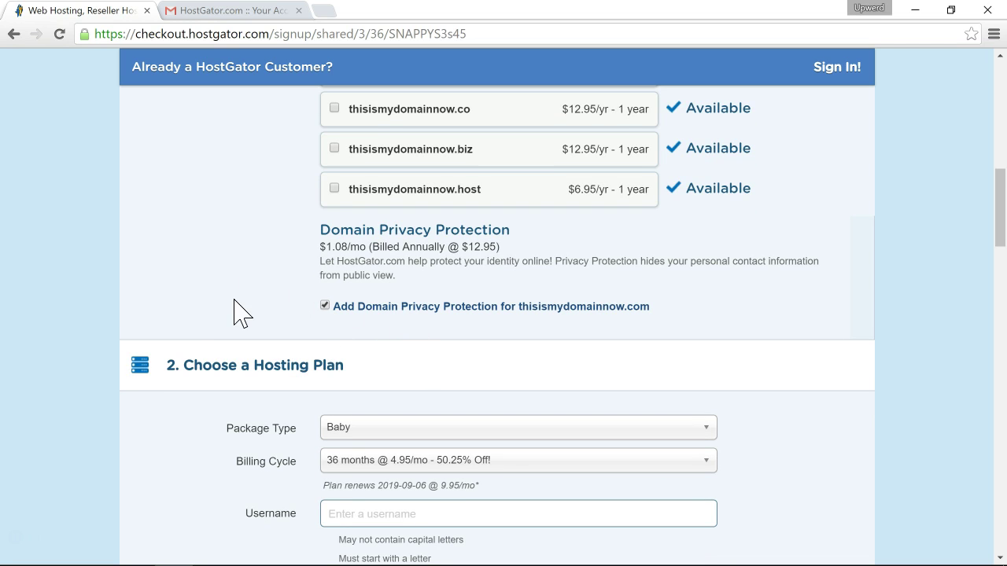
{"action": "scroll", "coordinate": [240, 314], "scroll_direction": "down", "scroll_amount": 2}
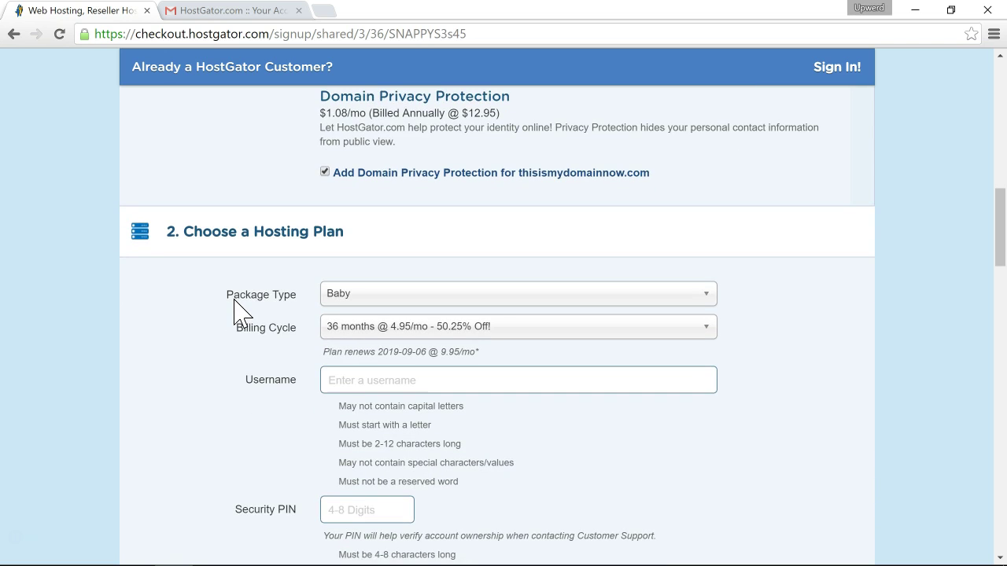
{"action": "scroll", "coordinate": [240, 315], "scroll_direction": "down", "scroll_amount": 1}
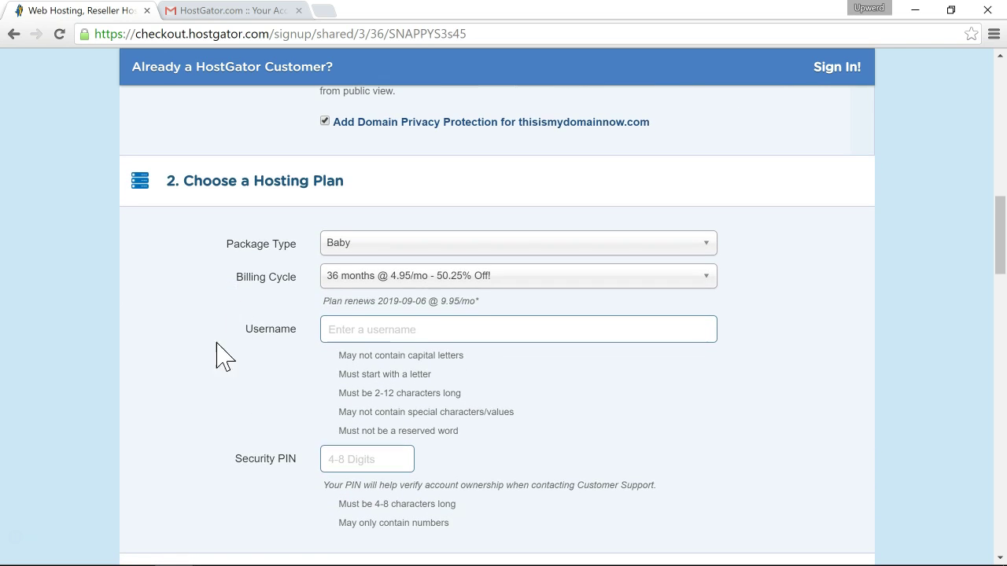
{"action": "scroll", "coordinate": [212, 384], "scroll_direction": "down", "scroll_amount": 1}
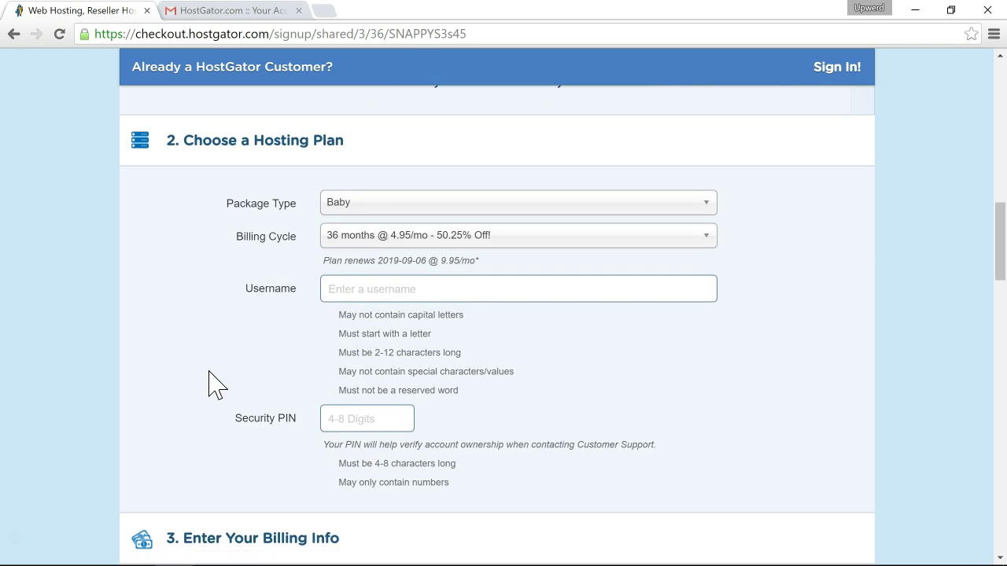
Try other package types, ending with the Baby package still selected.
{"action": "left_click", "coordinate": [401, 203]}
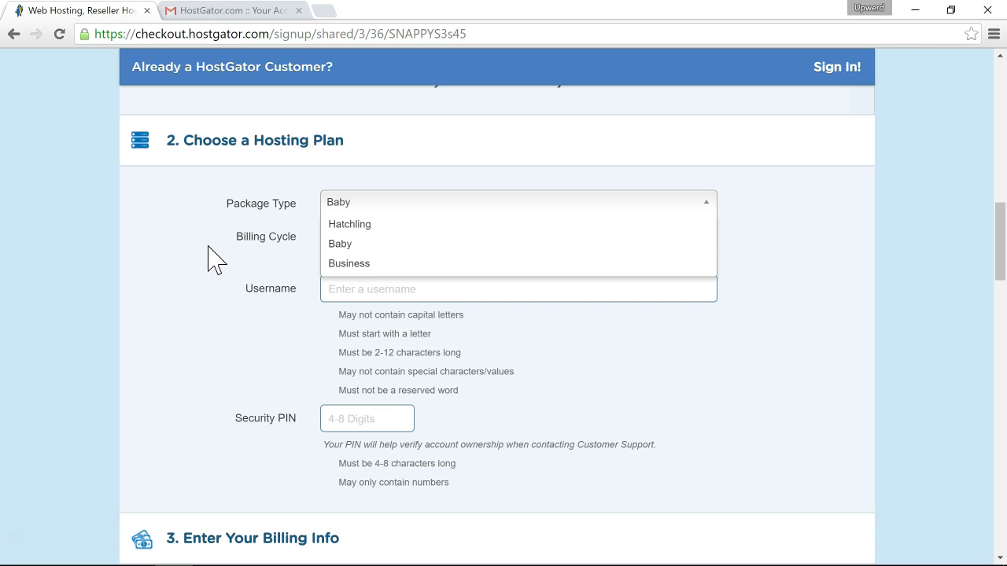
{"action": "left_click", "coordinate": [384, 230]}
{"action": "left_click", "coordinate": [410, 236]}
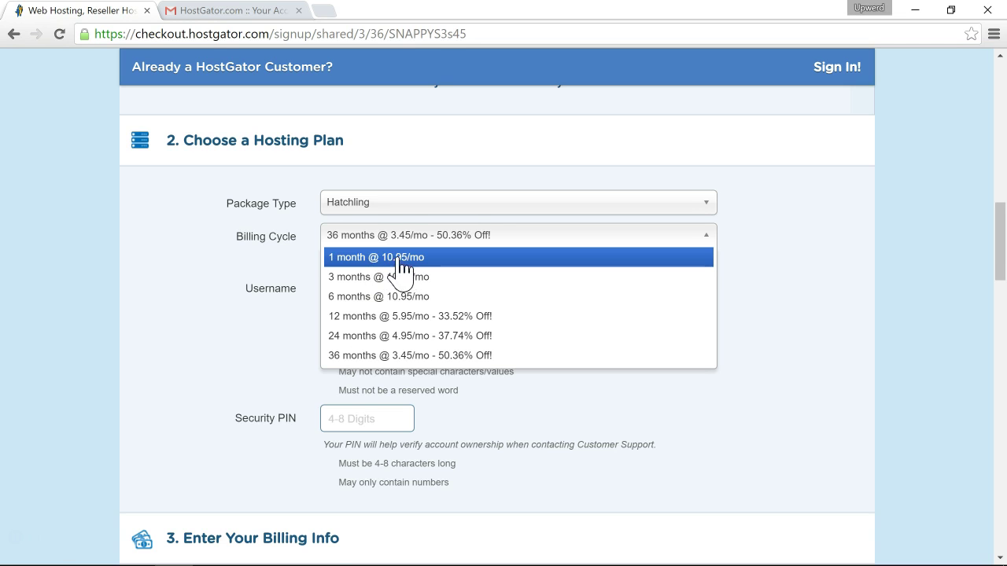
{"action": "left_click", "coordinate": [367, 208]}
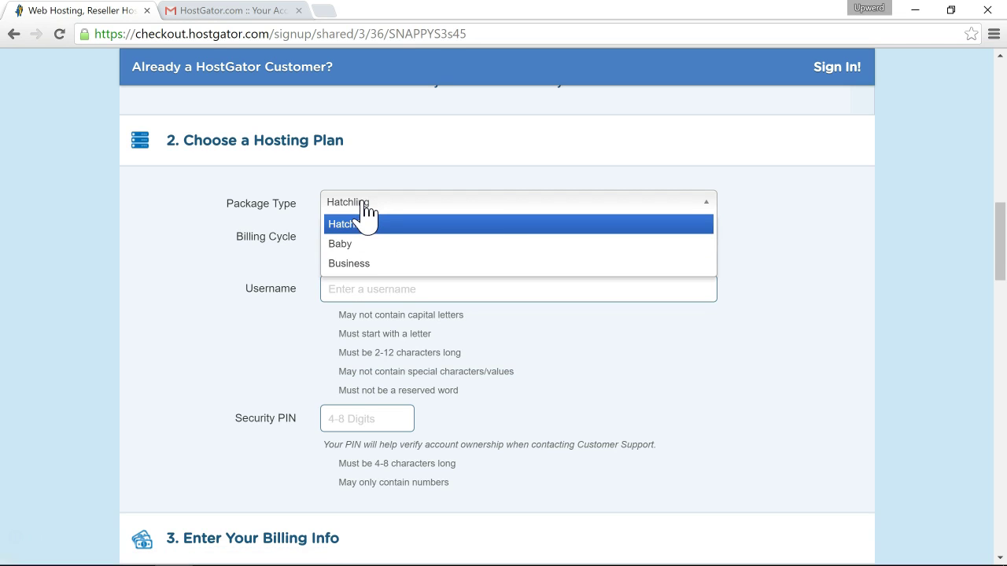
{"action": "left_click", "coordinate": [362, 244]}
{"action": "left_click", "coordinate": [369, 236]}
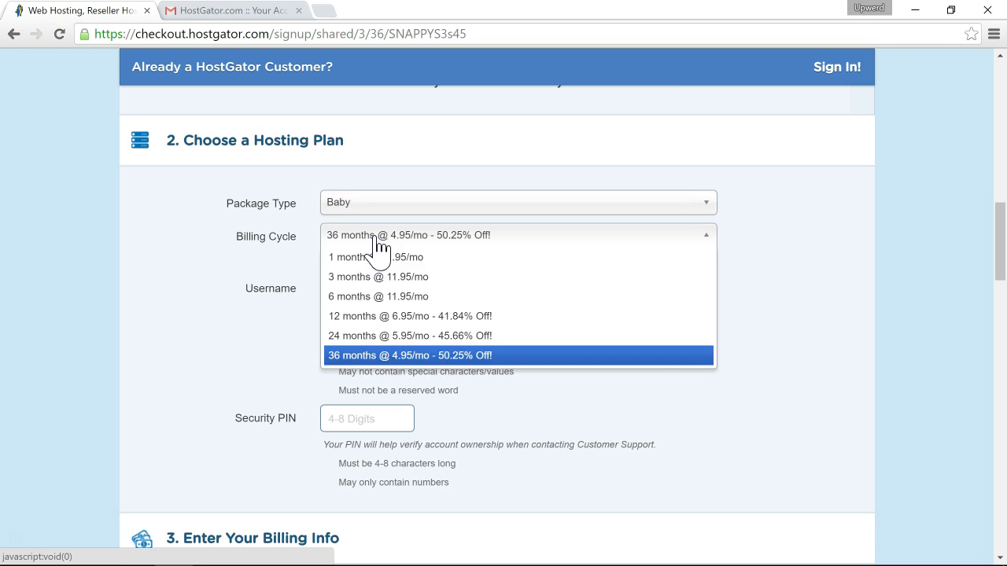
{"action": "left_click", "coordinate": [197, 313]}
{"action": "left_click", "coordinate": [373, 206]}
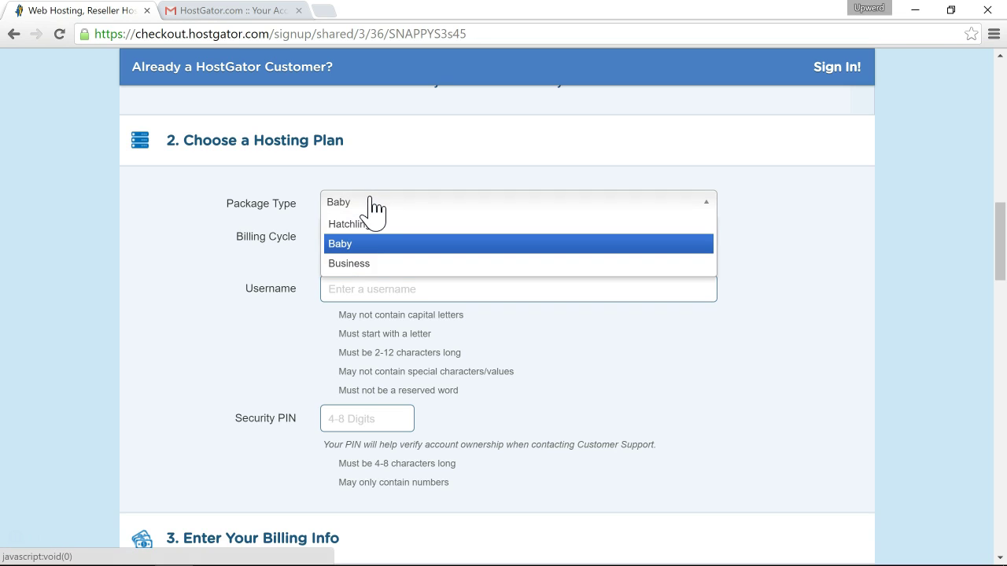
{"action": "left_click", "coordinate": [268, 224]}
Set the billing cycle to 1 month at $11.95/mo.
{"action": "left_click", "coordinate": [359, 239]}
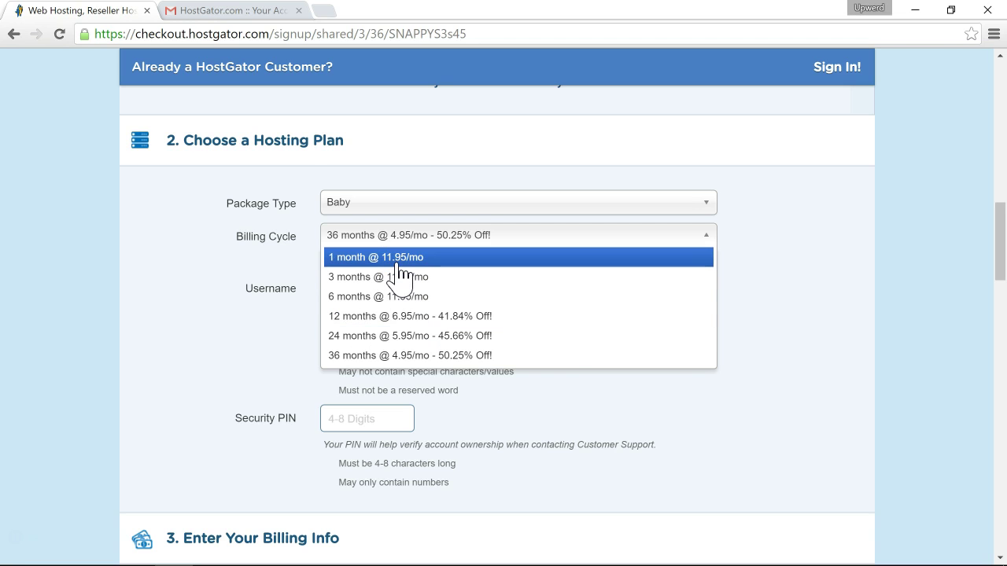
{"action": "left_click", "coordinate": [276, 277]}
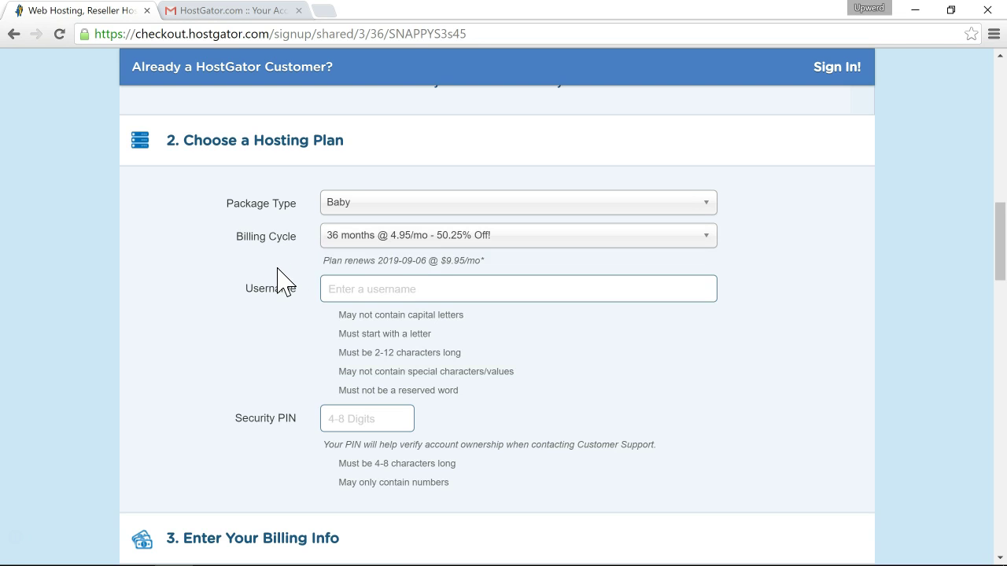
{"action": "left_click", "coordinate": [398, 233]}
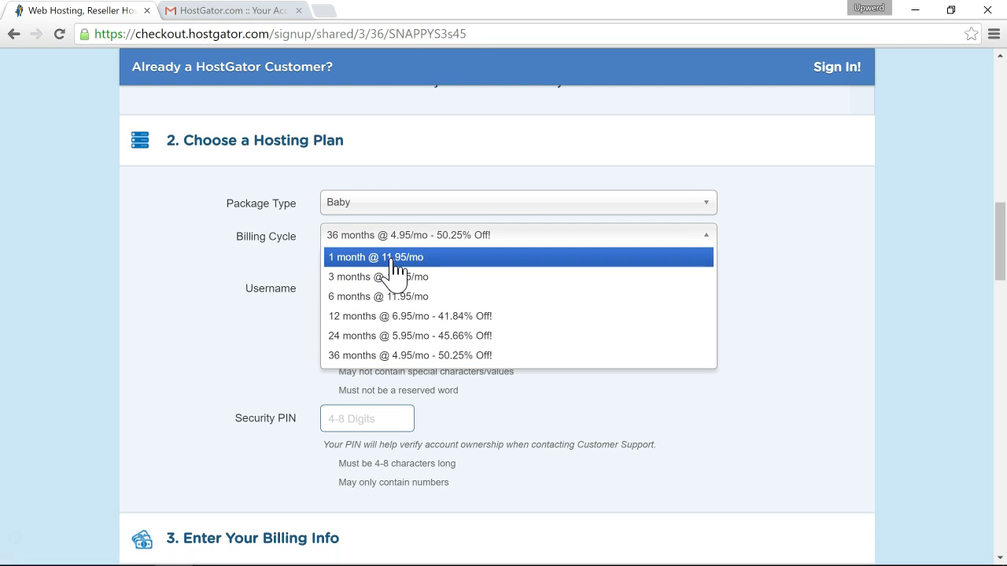
{"action": "left_click", "coordinate": [397, 257]}
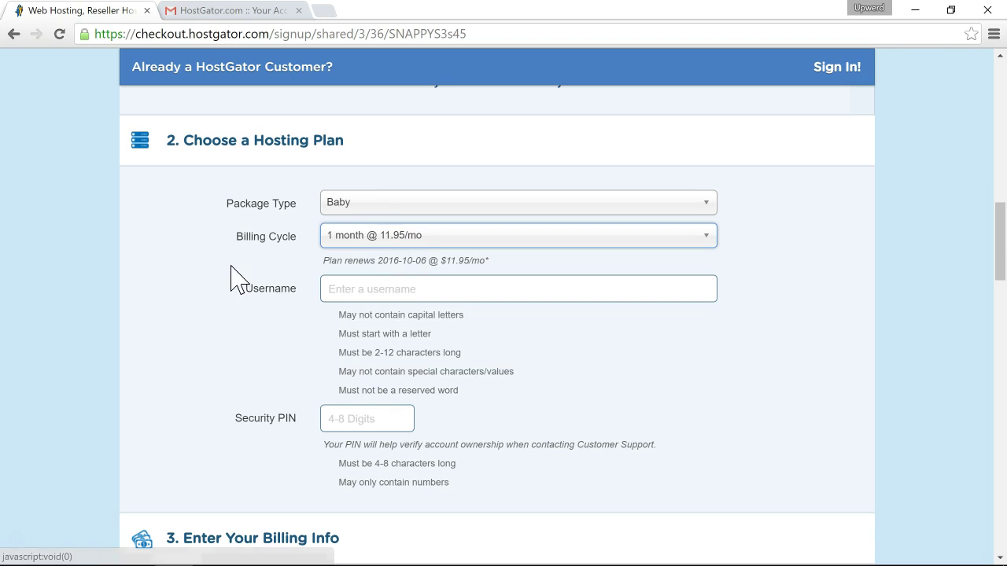
Enter a username for the new hosting account.
{"action": "left_click", "coordinate": [379, 288]}
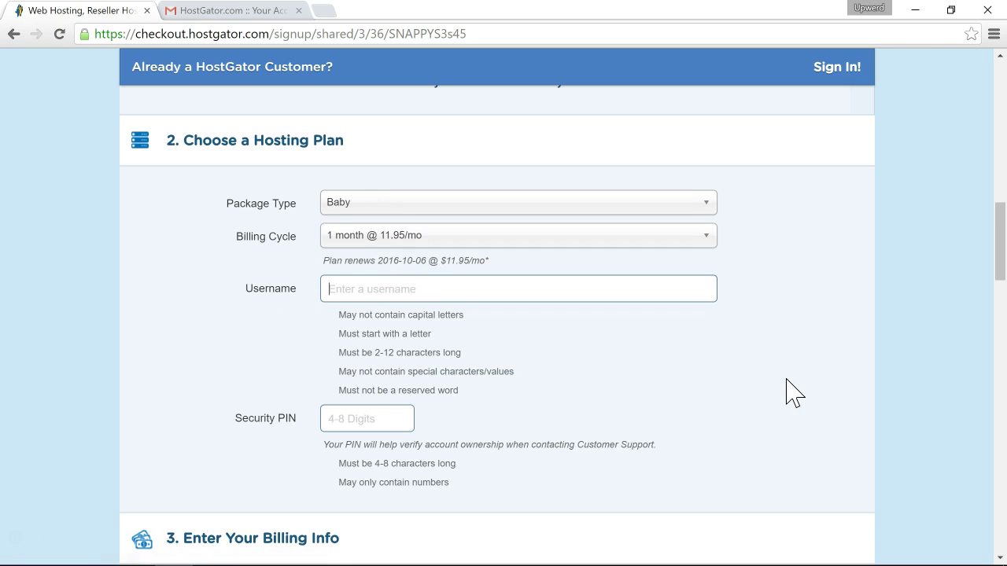
{"action": "type", "text": "myusername"}
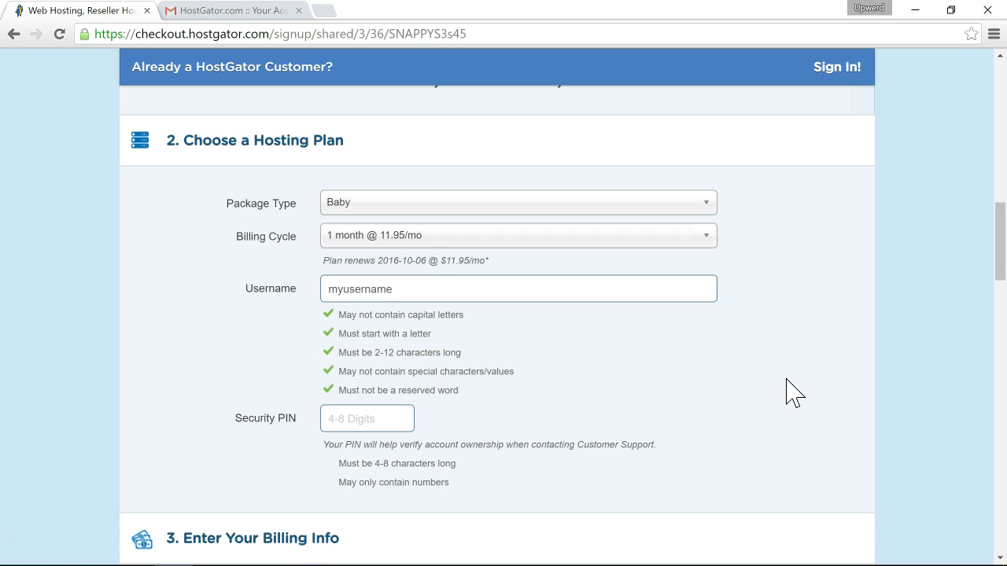
{"action": "scroll", "coordinate": [787, 393], "scroll_direction": "down", "scroll_amount": 1}
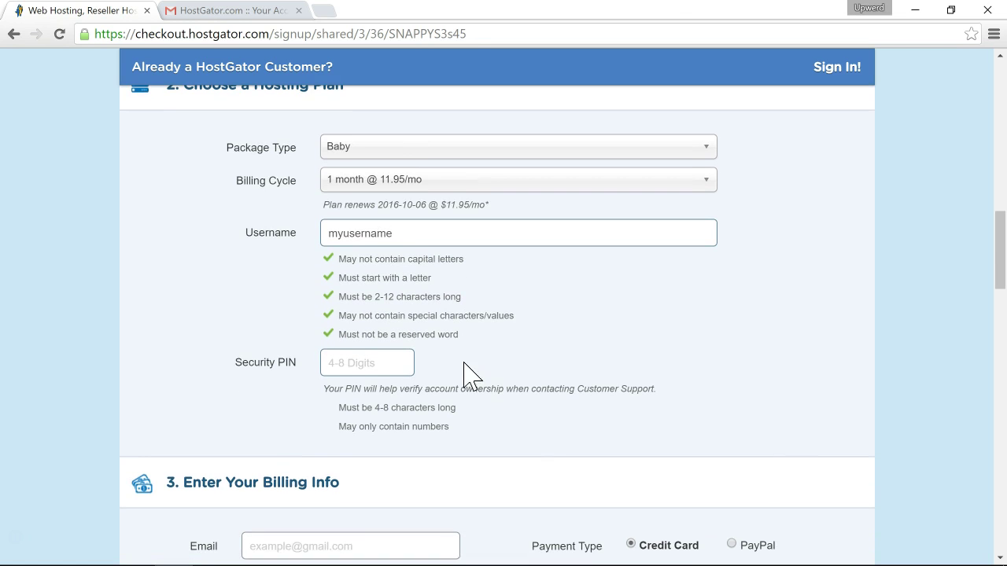
Enter a 4-digit security PIN and scroll down to Billing Info.
{"action": "left_click", "coordinate": [348, 364]}
{"action": "type", "text": "1234"}
{"action": "scroll", "coordinate": [232, 358], "scroll_direction": "down", "scroll_amount": 1}
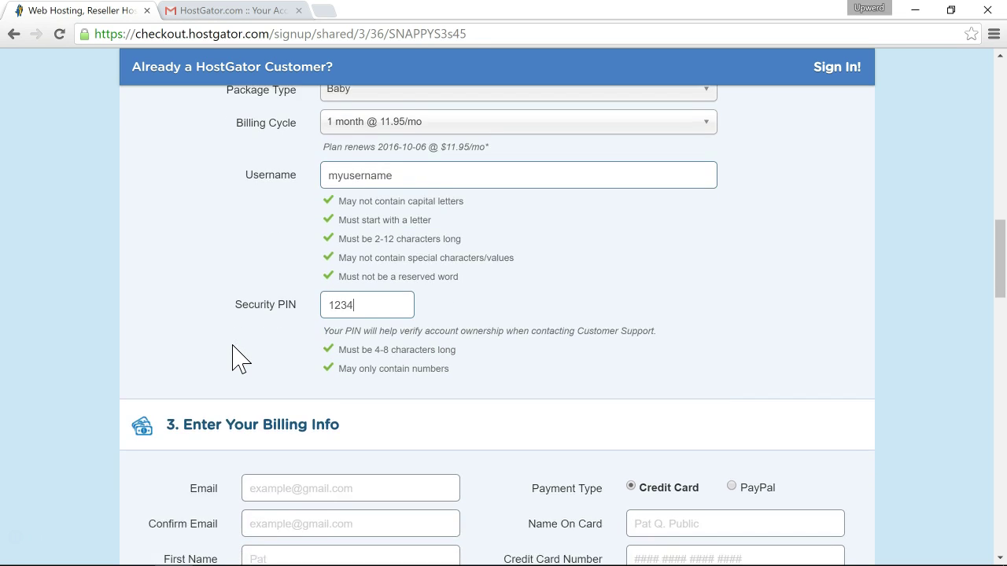
{"action": "scroll", "coordinate": [236, 360], "scroll_direction": "down", "scroll_amount": 1}
{"action": "scroll", "coordinate": [236, 359], "scroll_direction": "down", "scroll_amount": 1}
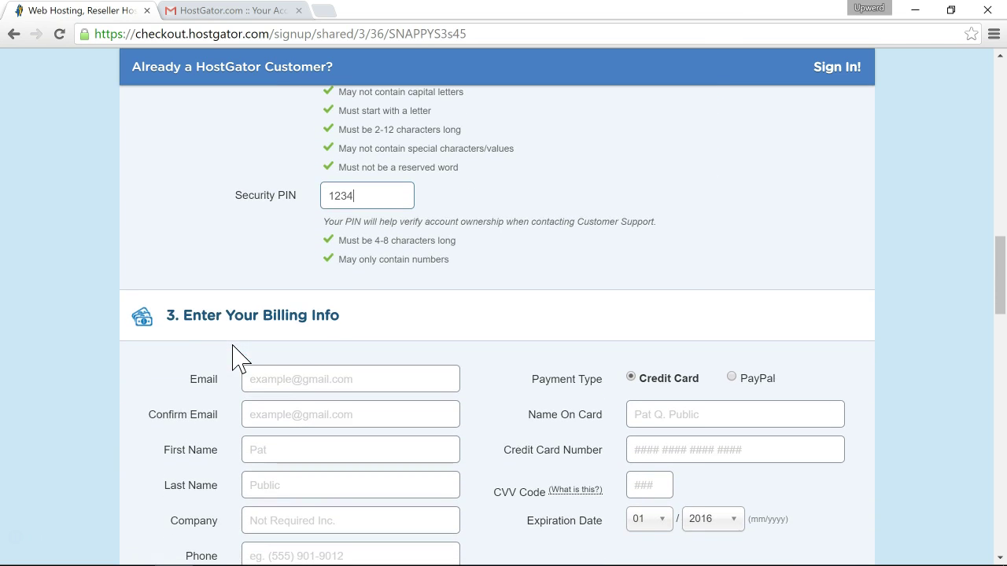
{"action": "scroll", "coordinate": [201, 342], "scroll_direction": "down", "scroll_amount": 1}
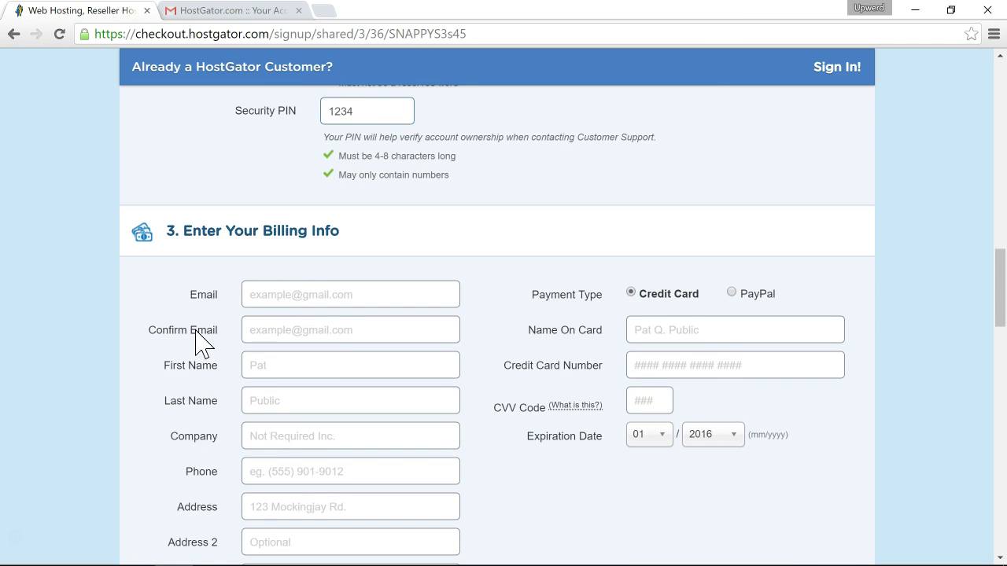
{"action": "scroll", "coordinate": [196, 330], "scroll_direction": "down", "scroll_amount": 1}
{"action": "scroll", "coordinate": [197, 331], "scroll_direction": "down", "scroll_amount": 1}
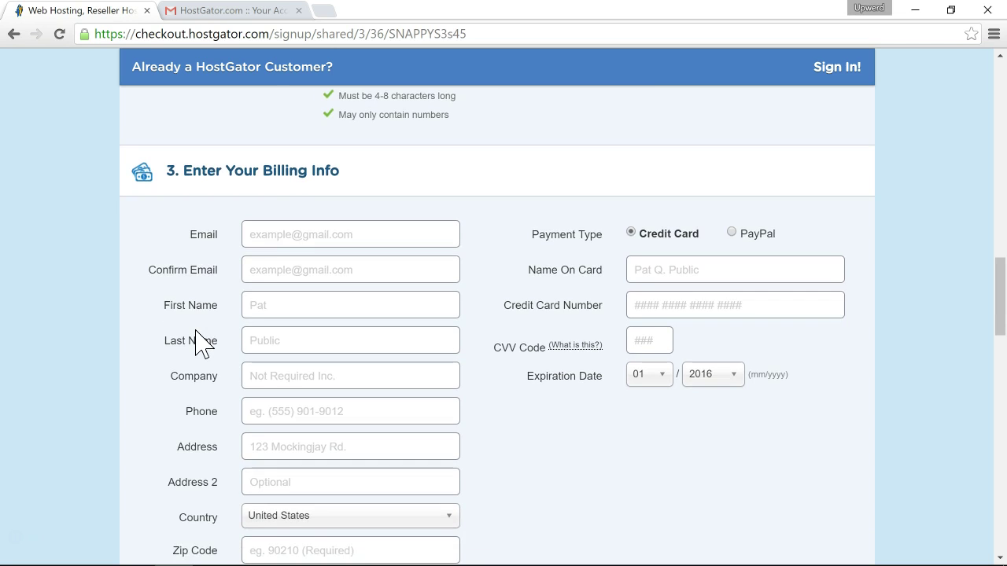
{"action": "scroll", "coordinate": [197, 342], "scroll_direction": "down", "scroll_amount": 1}
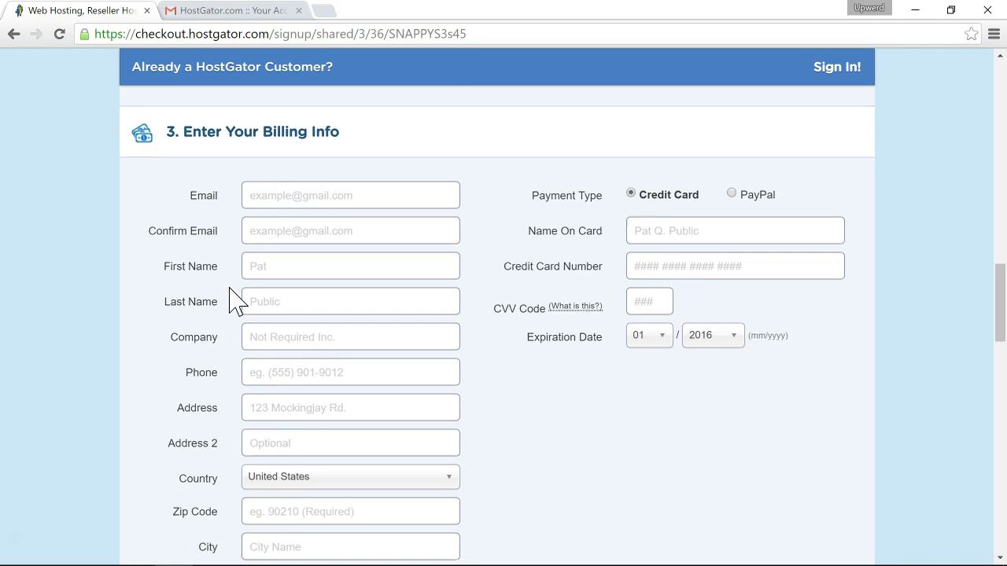
{"action": "scroll", "coordinate": [234, 300], "scroll_direction": "down", "scroll_amount": 1}
Fill in the billing email, confirmation email, first and last name, and phone number.
{"action": "left_click", "coordinate": [295, 163]}
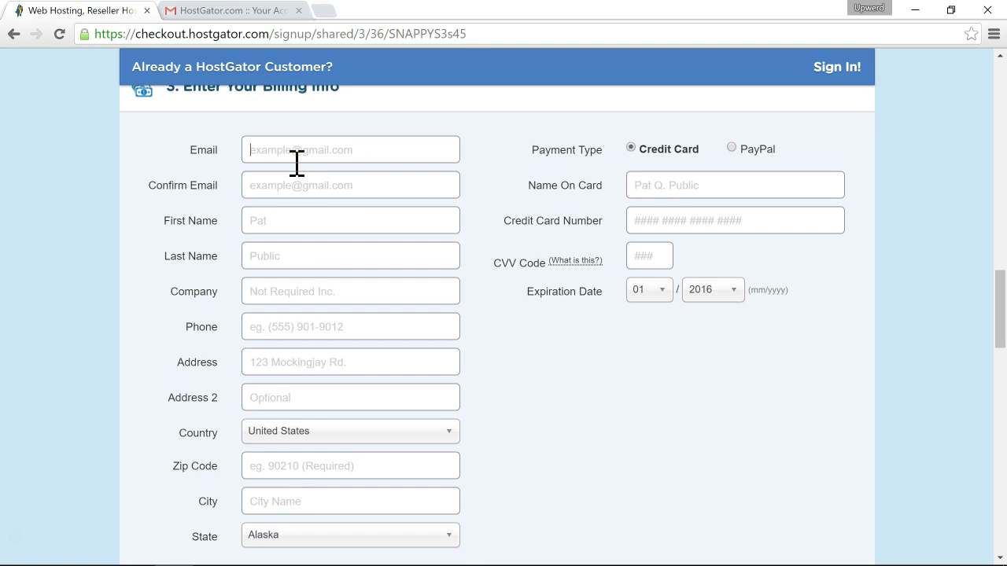
{"action": "type", "text": "myemail@domain.com"}
{"action": "key", "text": "Tab"}
{"action": "type", "text": "myemail@domain.com"}
{"action": "key", "text": "Tab"}
{"action": "type", "text": "Joe"}
{"action": "key", "text": "Tab"}
{"action": "type", "text": "Bil"}
{"action": "key", "text": "Tab"}
{"action": "key", "text": "Tab"}
{"action": "type", "text": "530-123-1234"}
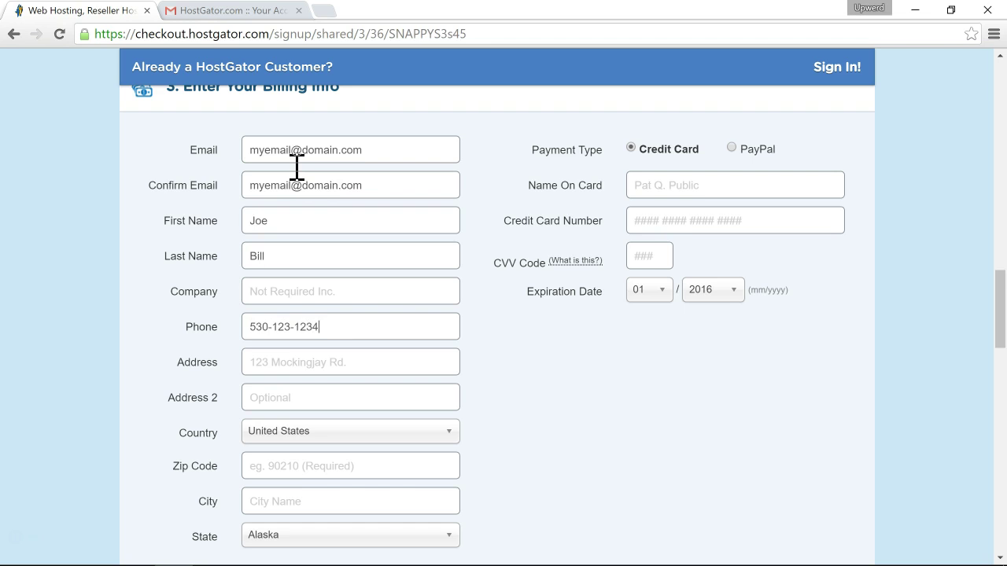
Enter the street address, zip code and city, and select the state.
{"action": "left_click", "coordinate": [291, 362]}
{"action": "type", "text": "123 Test St"}
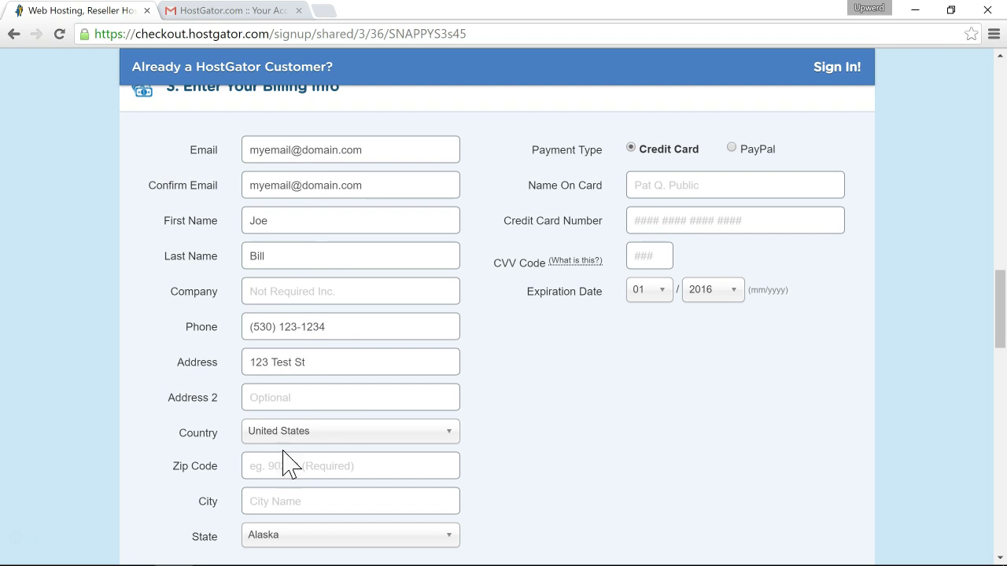
{"action": "left_click", "coordinate": [283, 460]}
{"action": "type", "text": "95928"}
{"action": "left_click", "coordinate": [283, 501]}
{"action": "type", "text": "Chico"}
{"action": "key", "text": "Tab"}
{"action": "type", "text": "cali"}
{"action": "scroll", "coordinate": [283, 499], "scroll_direction": "down", "scroll_amount": 2}
{"action": "left_click", "coordinate": [283, 504]}
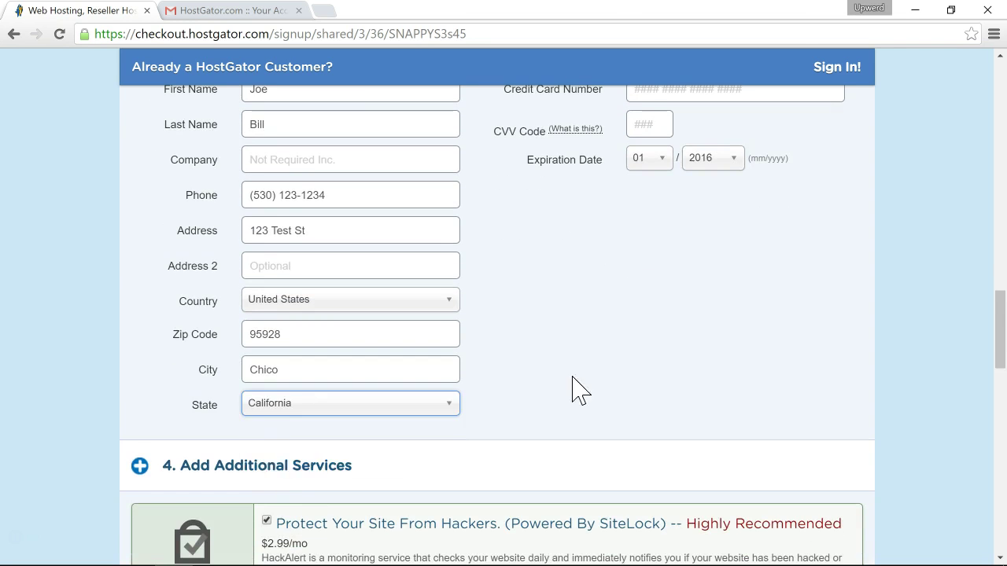
{"action": "scroll", "coordinate": [656, 245], "scroll_direction": "up", "scroll_amount": 2}
Enter the name on the card and CVV, and set the expiration year to 2018.
{"action": "left_click", "coordinate": [656, 219]}
{"action": "scroll", "coordinate": [676, 252], "scroll_direction": "down", "scroll_amount": 1}
{"action": "type", "text": "Joe"}
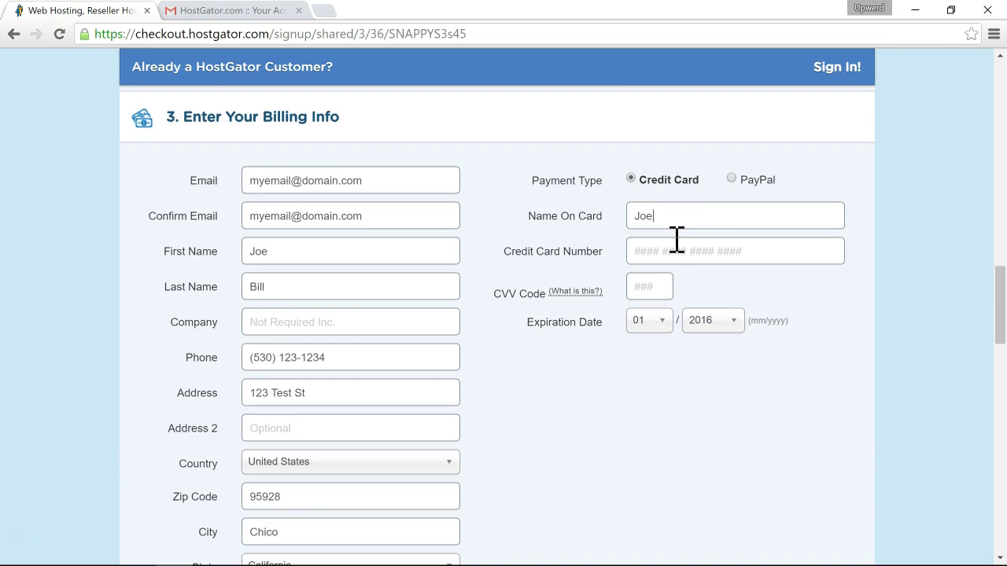
{"action": "type", "text": " Bi"}
{"action": "type", "text": "4111 1111 1111 1111"}
{"action": "left_click", "coordinate": [657, 286]}
{"action": "type", "text": "11 1111 1111 1111"}
{"action": "scroll", "coordinate": [676, 286], "scroll_direction": "down", "scroll_amount": 1}
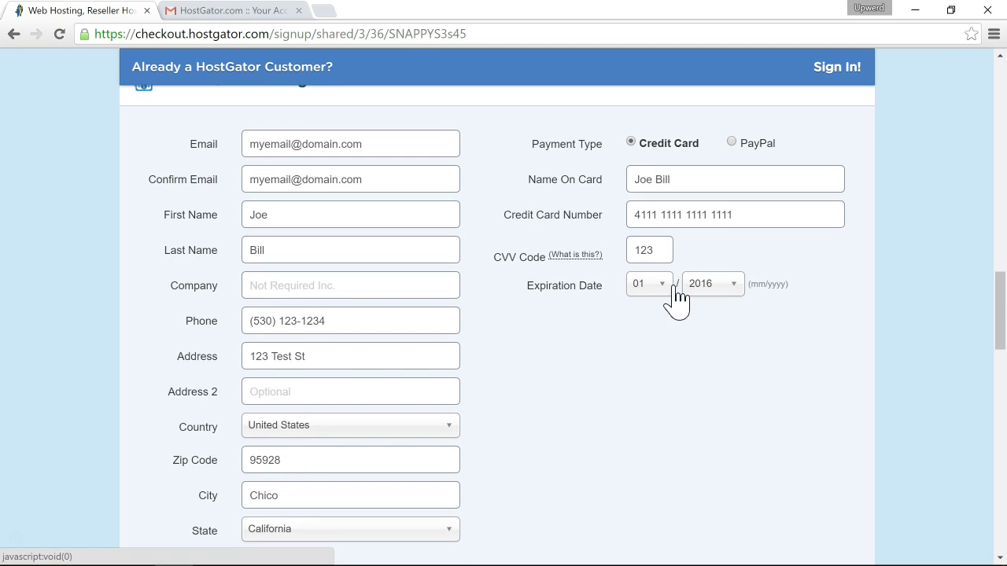
{"action": "scroll", "coordinate": [681, 349], "scroll_direction": "up", "scroll_amount": 1}
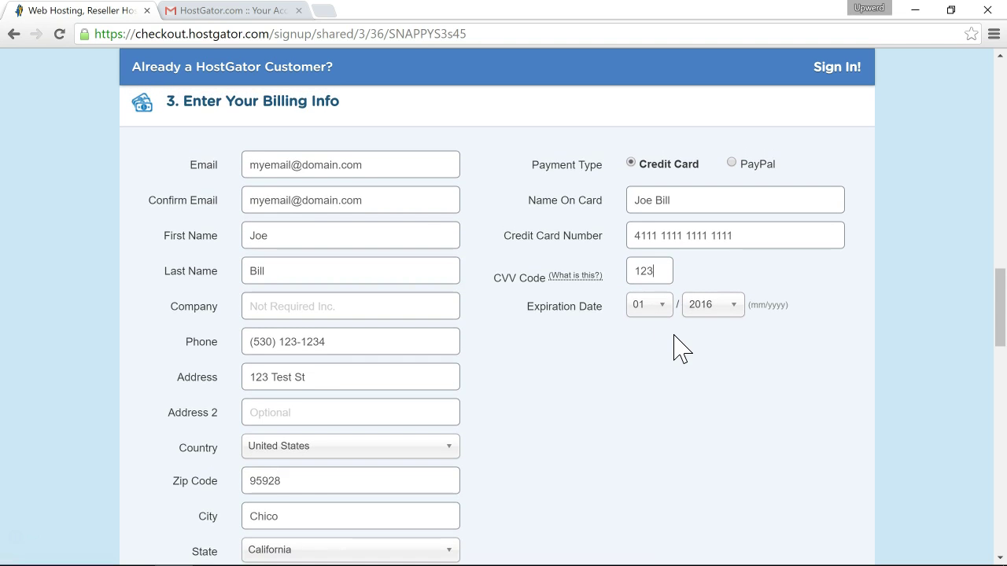
{"action": "left_click", "coordinate": [656, 311]}
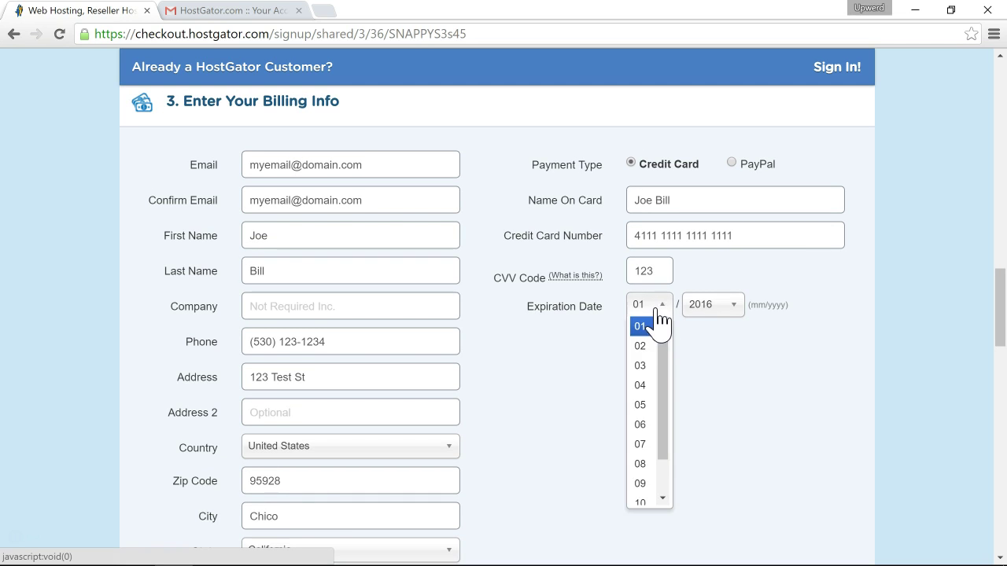
{"action": "left_click", "coordinate": [704, 309]}
{"action": "left_click", "coordinate": [704, 399]}
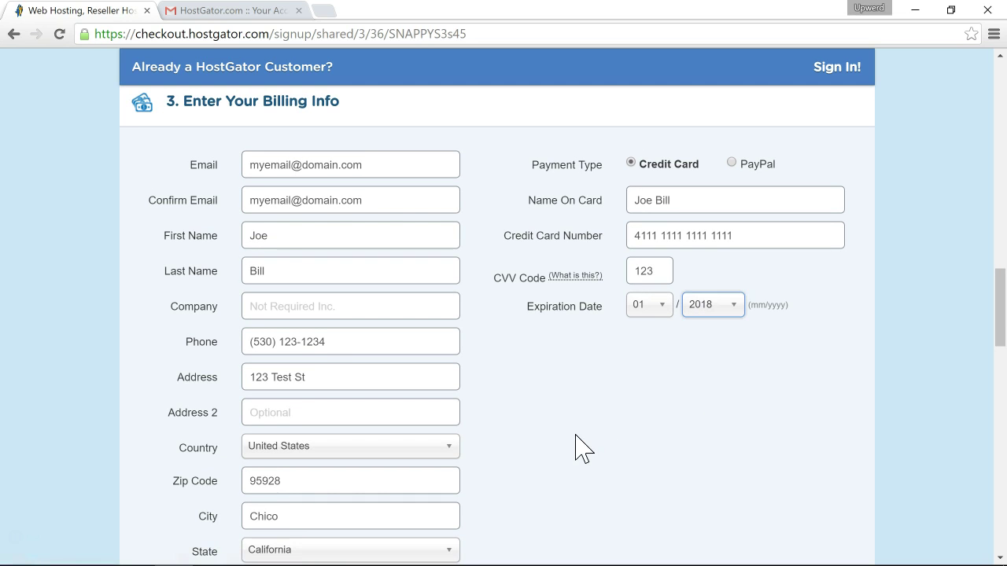
Untick HackAlert Monitoring and CodeGuard Site Backup under Add Additional Services.
{"action": "scroll", "coordinate": [582, 451], "scroll_direction": "down", "scroll_amount": 5}
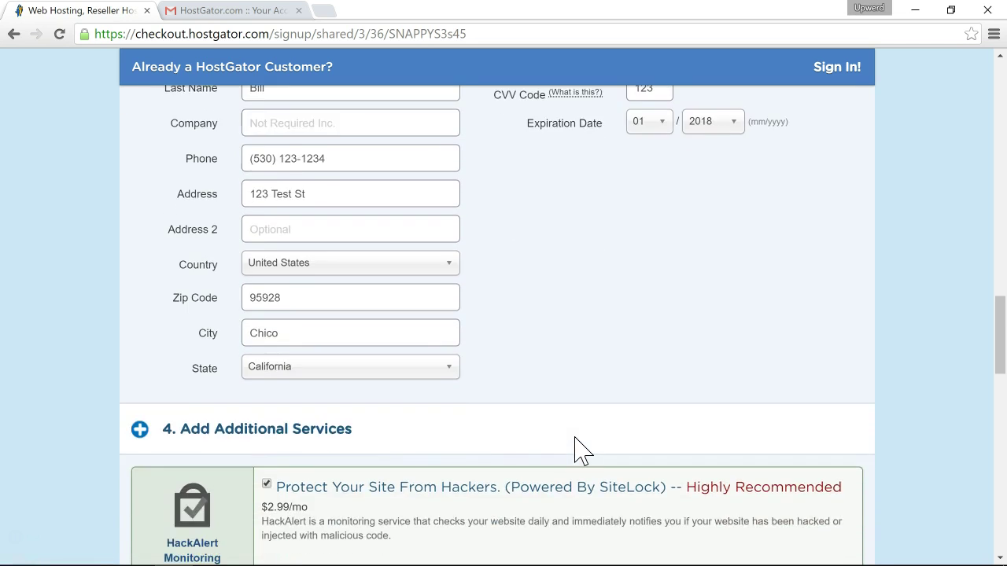
{"action": "scroll", "coordinate": [574, 436], "scroll_direction": "down", "scroll_amount": 2}
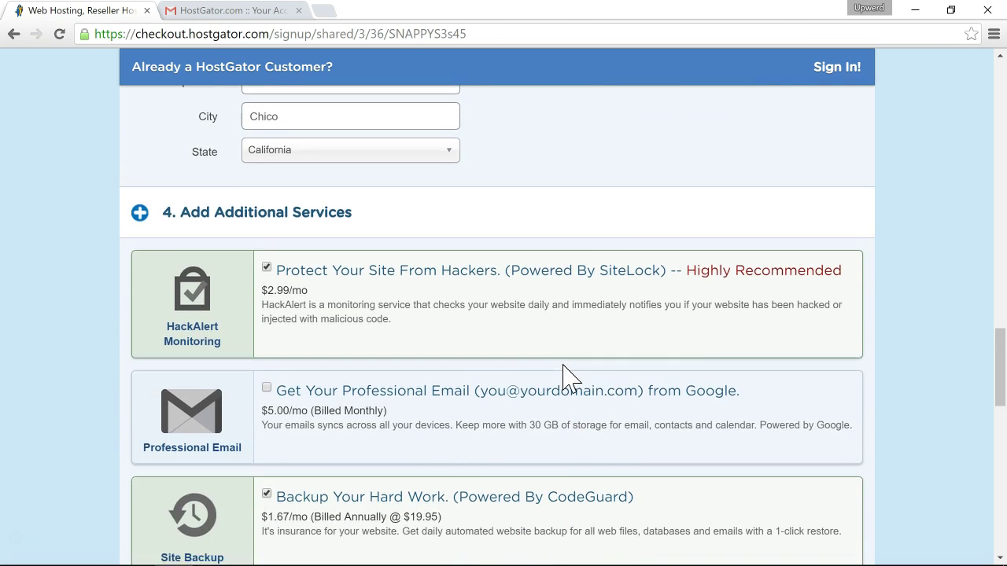
{"action": "scroll", "coordinate": [568, 380], "scroll_direction": "down", "scroll_amount": 1}
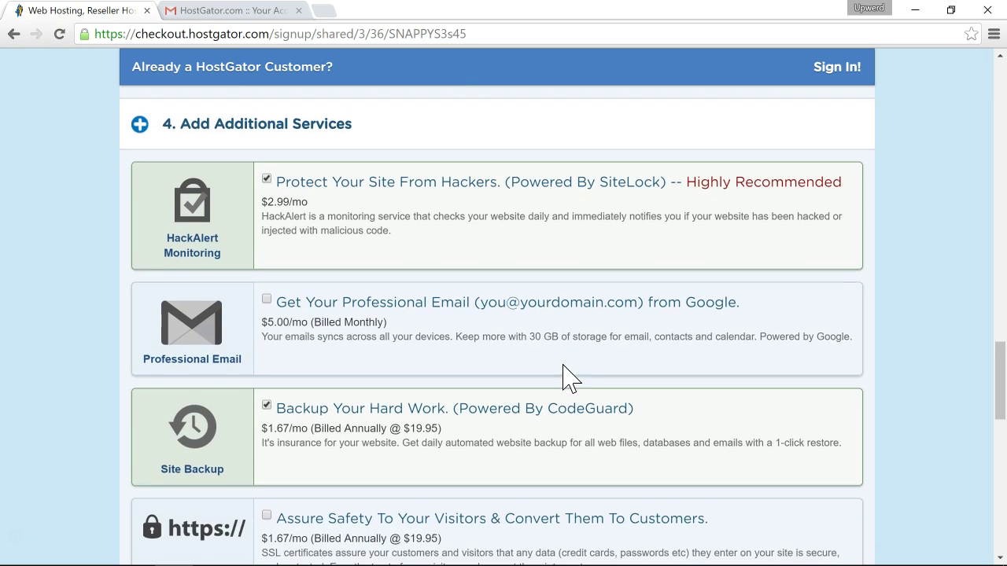
{"action": "scroll", "coordinate": [566, 377], "scroll_direction": "down", "scroll_amount": 1}
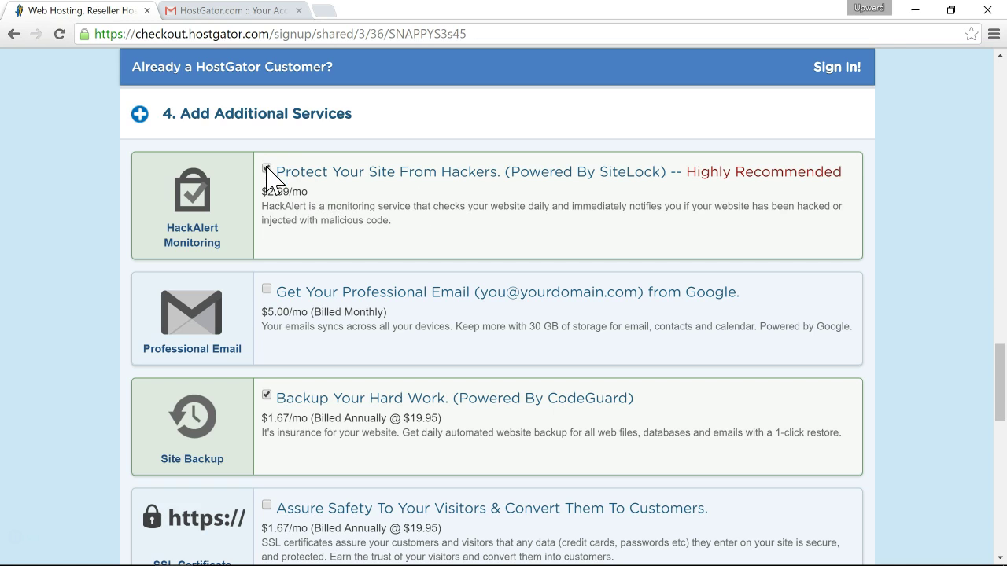
{"action": "left_click", "coordinate": [267, 168]}
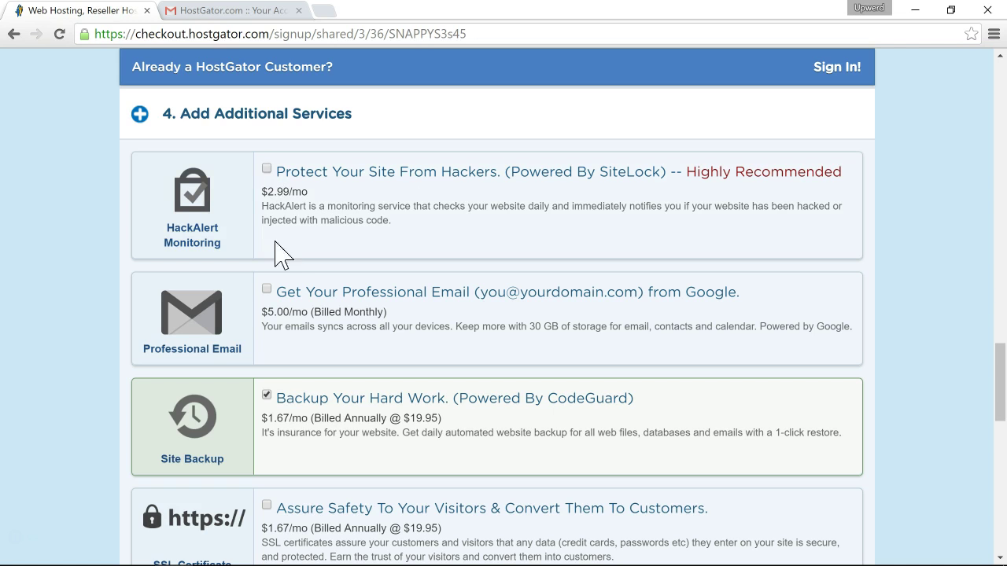
{"action": "left_click", "coordinate": [267, 396]}
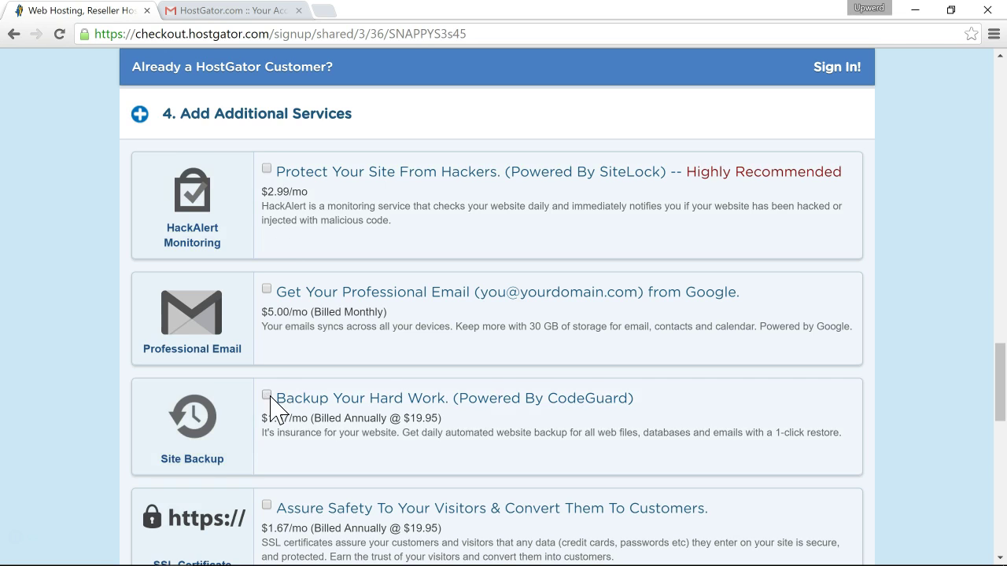
{"action": "scroll", "coordinate": [271, 397], "scroll_direction": "down", "scroll_amount": 3}
{"action": "scroll", "coordinate": [276, 410], "scroll_direction": "down", "scroll_amount": 3}
{"action": "scroll", "coordinate": [273, 408], "scroll_direction": "down", "scroll_amount": 1}
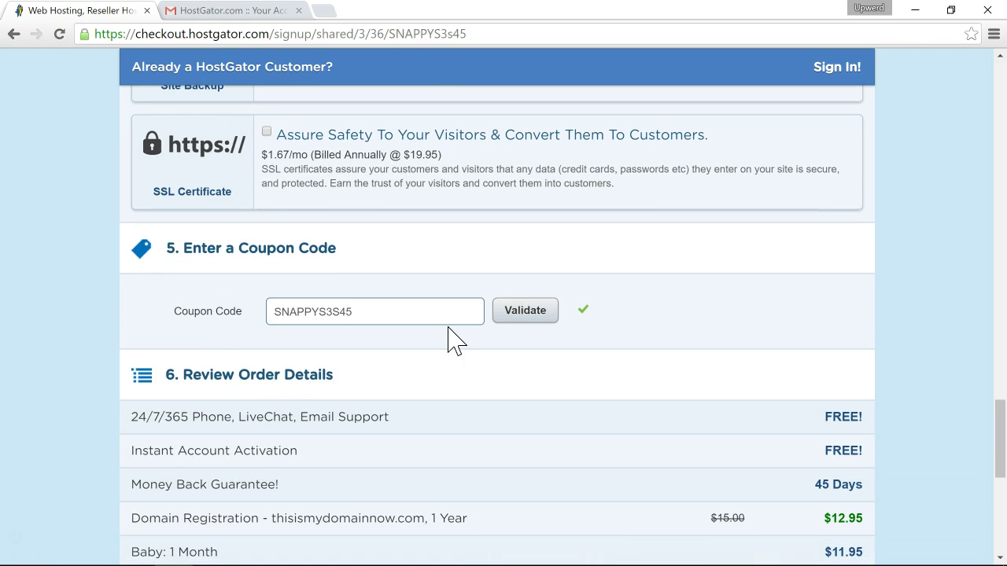
Replace the coupon code with UPWERD1 and validate it.
{"action": "double_click", "coordinate": [380, 317]}
{"action": "type", "text": "UPWERD1"}
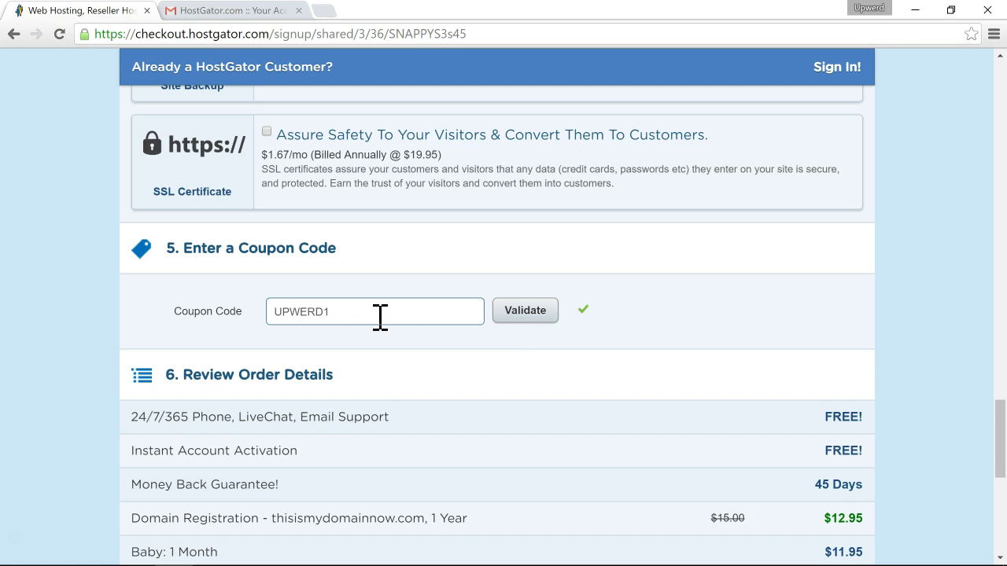
{"action": "left_click", "coordinate": [523, 312]}
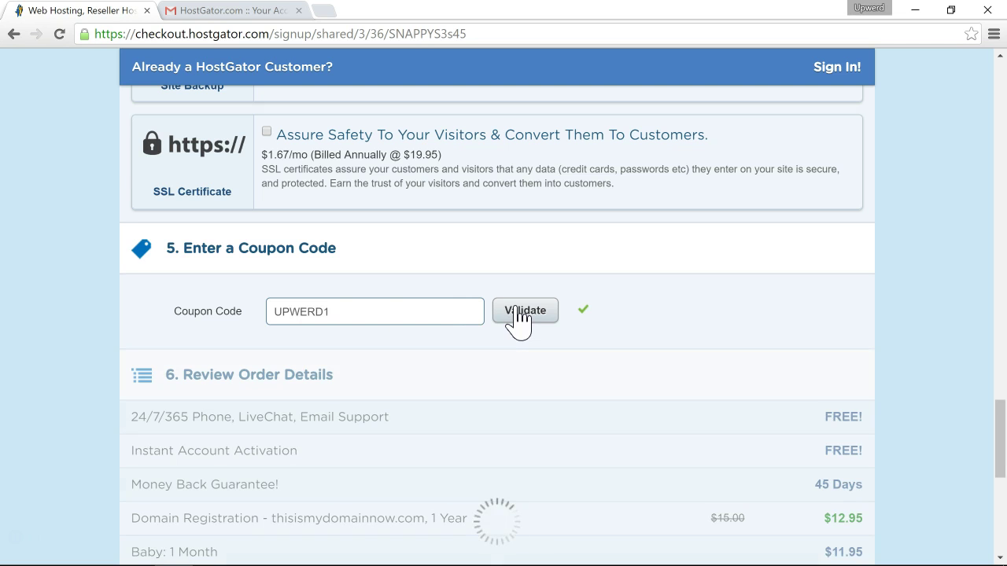
{"action": "scroll", "coordinate": [519, 319], "scroll_direction": "down", "scroll_amount": 2}
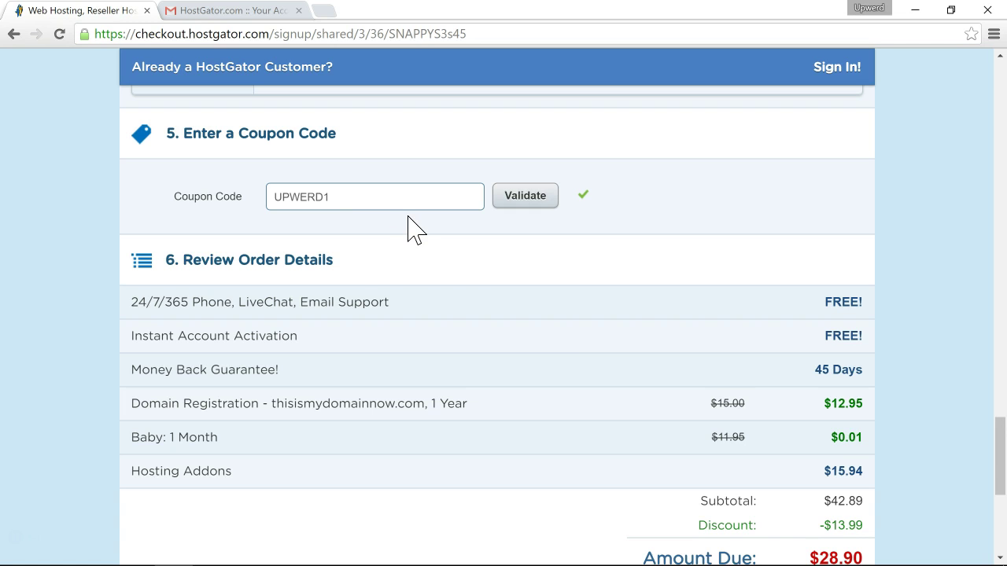
Change the coupon to UPWERD30 and validate it, bringing the Baby month to $8.37.
{"action": "left_click", "coordinate": [360, 198]}
{"action": "scroll", "coordinate": [359, 197], "scroll_direction": "up", "scroll_amount": 1}
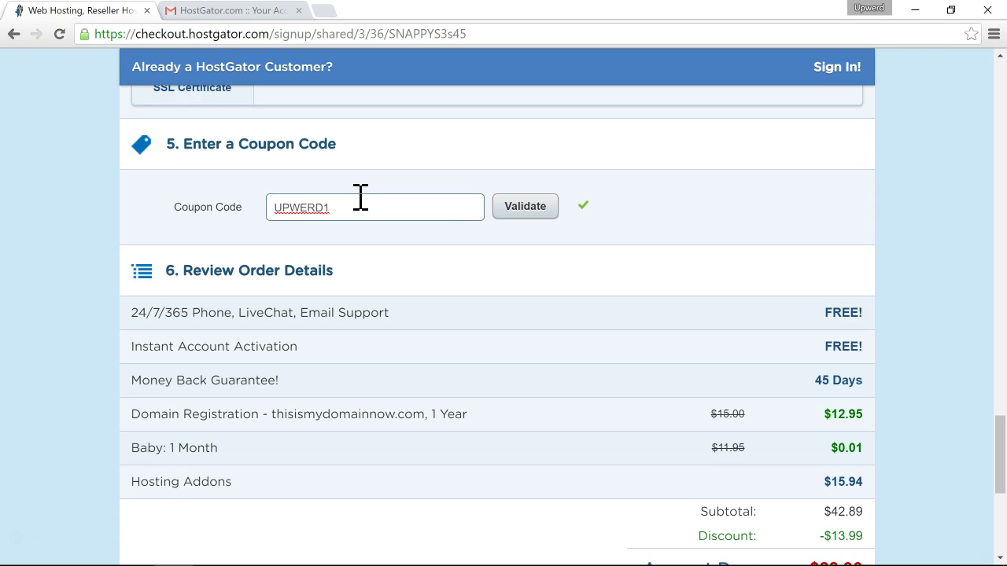
{"action": "key", "text": "BackSpace"}
{"action": "type", "text": "30"}
{"action": "left_click", "coordinate": [525, 220]}
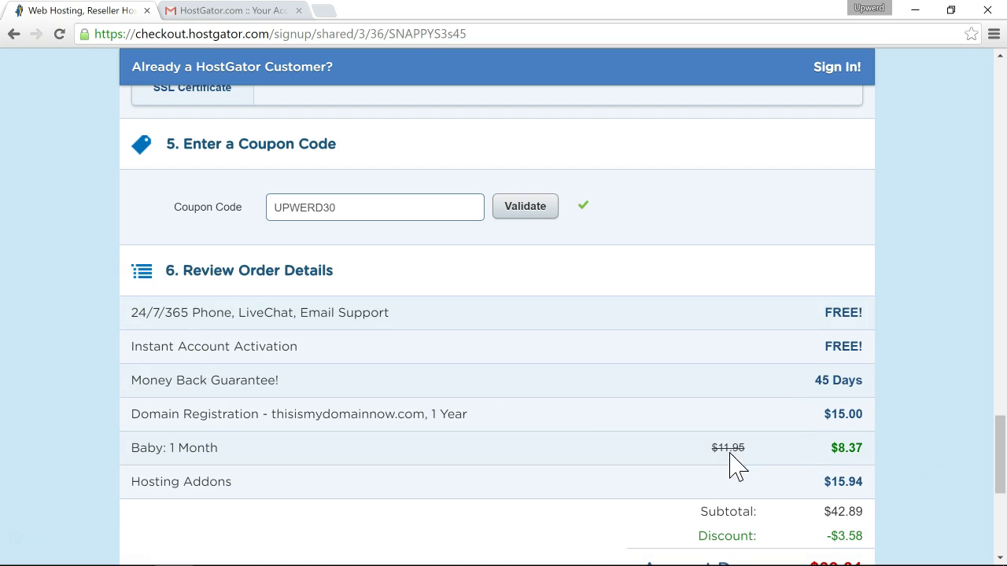
{"action": "scroll", "coordinate": [562, 427], "scroll_direction": "up", "scroll_amount": 5}
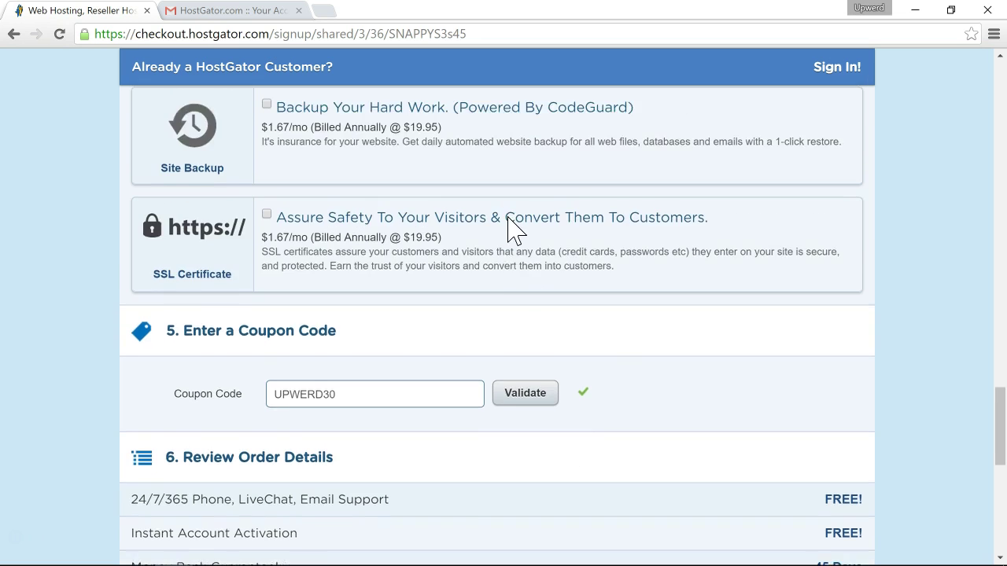
{"action": "scroll", "coordinate": [515, 229], "scroll_direction": "up", "scroll_amount": 8}
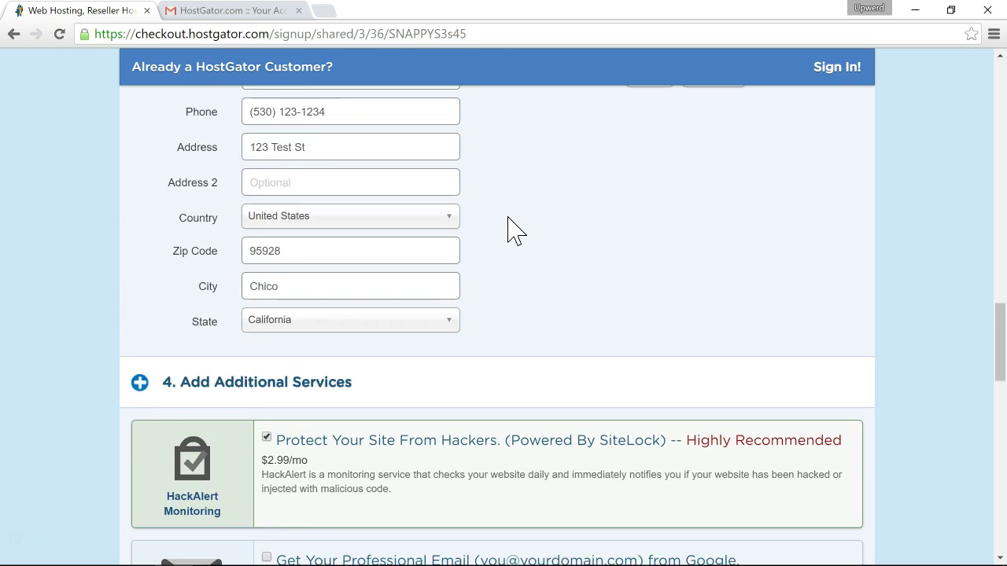
Choose the '1 month @ 8.36/mo - 30.00% Off!' billing cycle for the Baby plan.
{"action": "scroll", "coordinate": [515, 228], "scroll_direction": "up", "scroll_amount": 6}
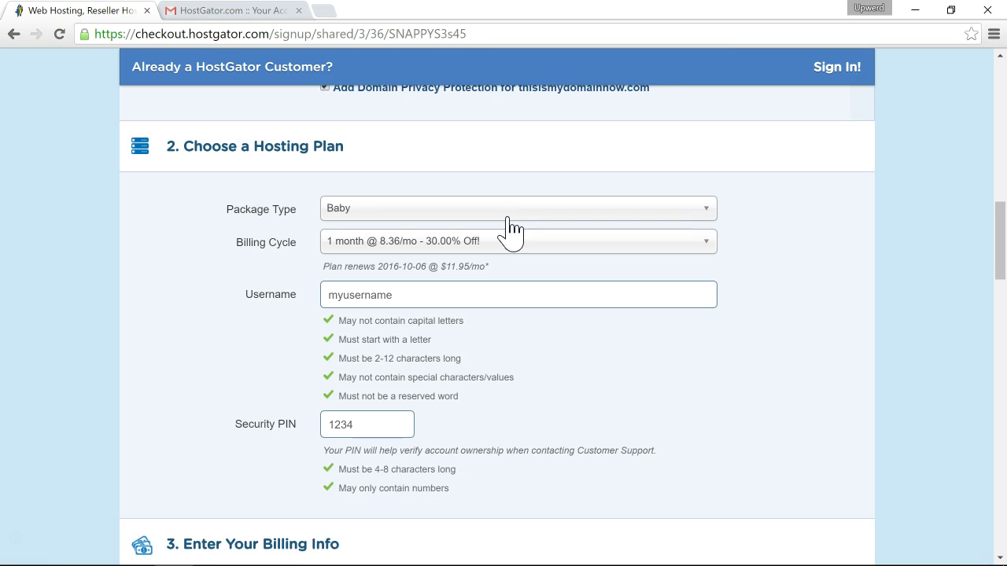
{"action": "left_click", "coordinate": [427, 281]}
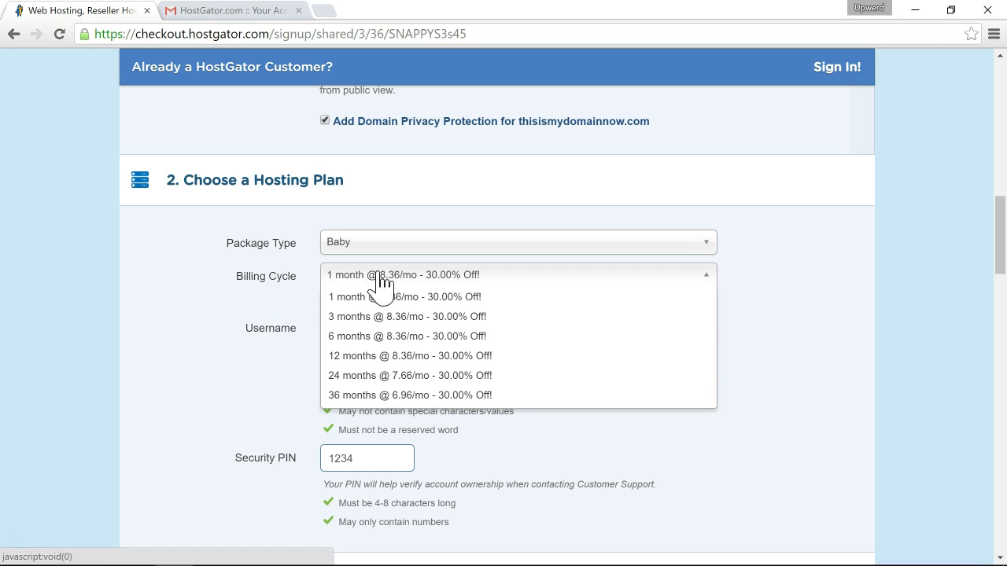
{"action": "left_click", "coordinate": [266, 287]}
{"action": "left_click", "coordinate": [363, 276]}
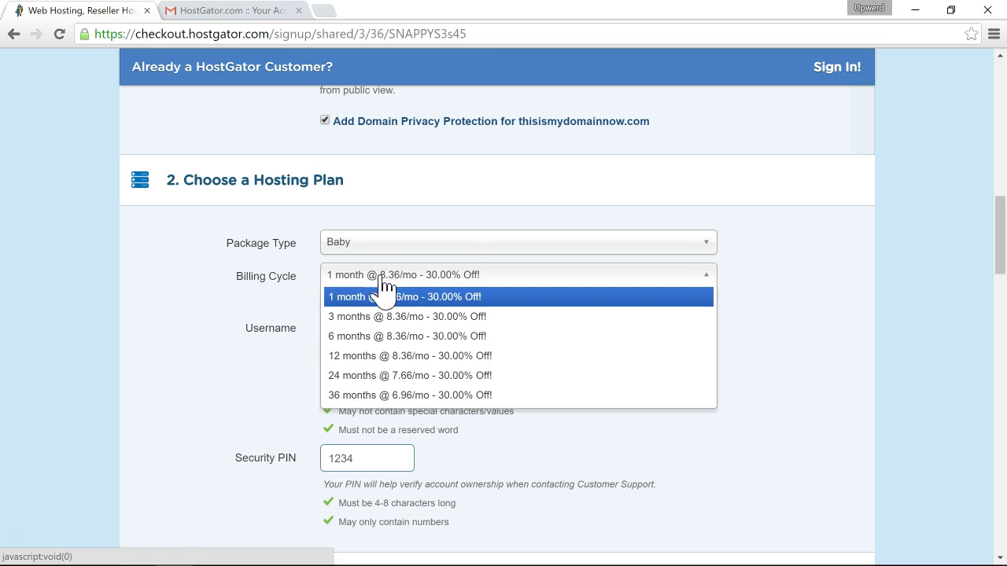
{"action": "left_click", "coordinate": [353, 299]}
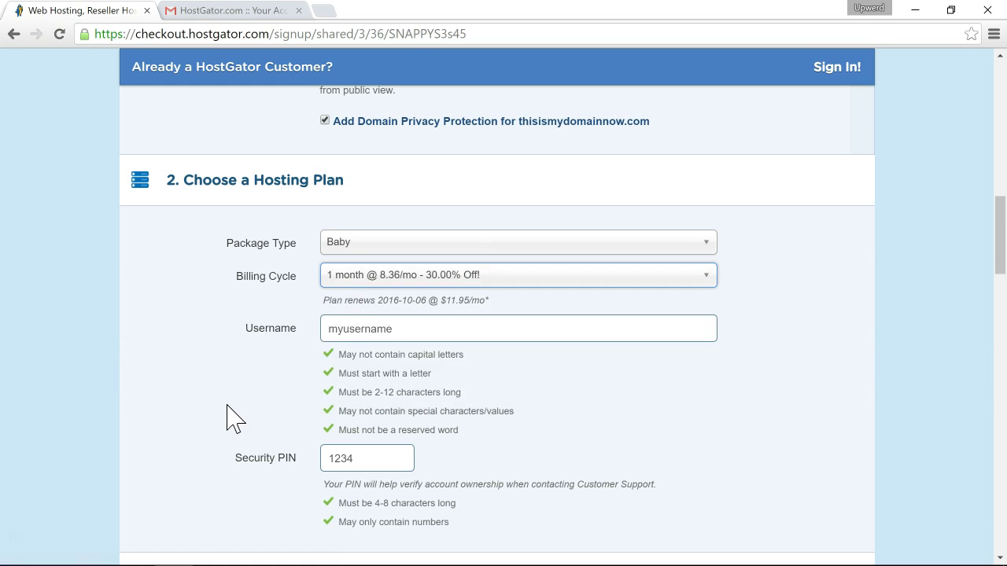
Change the coupon code to UPWERD1 and validate it.
{"action": "scroll", "coordinate": [234, 417], "scroll_direction": "down", "scroll_amount": 5}
{"action": "scroll", "coordinate": [234, 417], "scroll_direction": "down", "scroll_amount": 10}
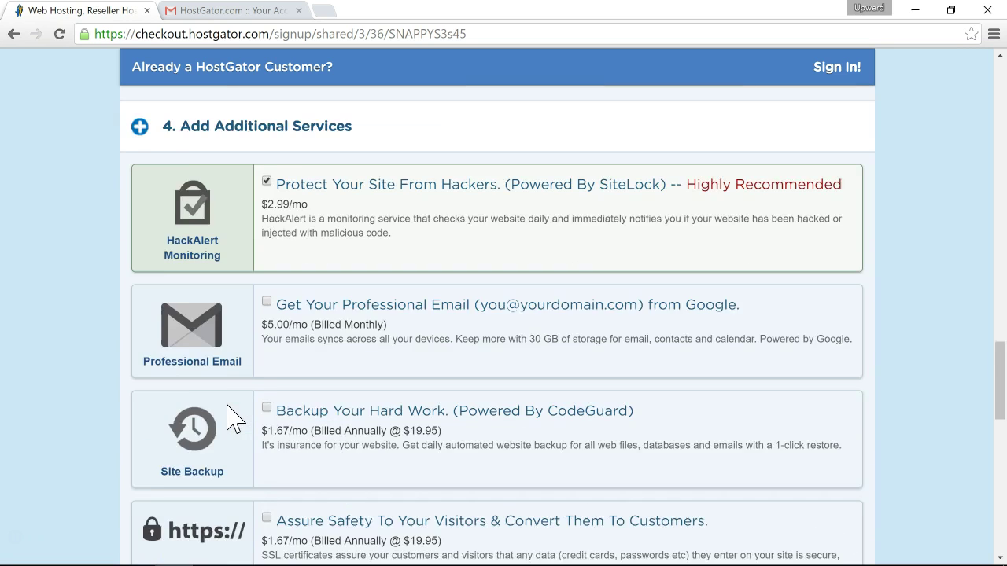
{"action": "scroll", "coordinate": [233, 417], "scroll_direction": "down", "scroll_amount": 2}
{"action": "left_click", "coordinate": [396, 349]}
{"action": "key", "text": "BackSpace"}
{"action": "key", "text": "BackSpace"}
{"action": "type", "text": "1"}
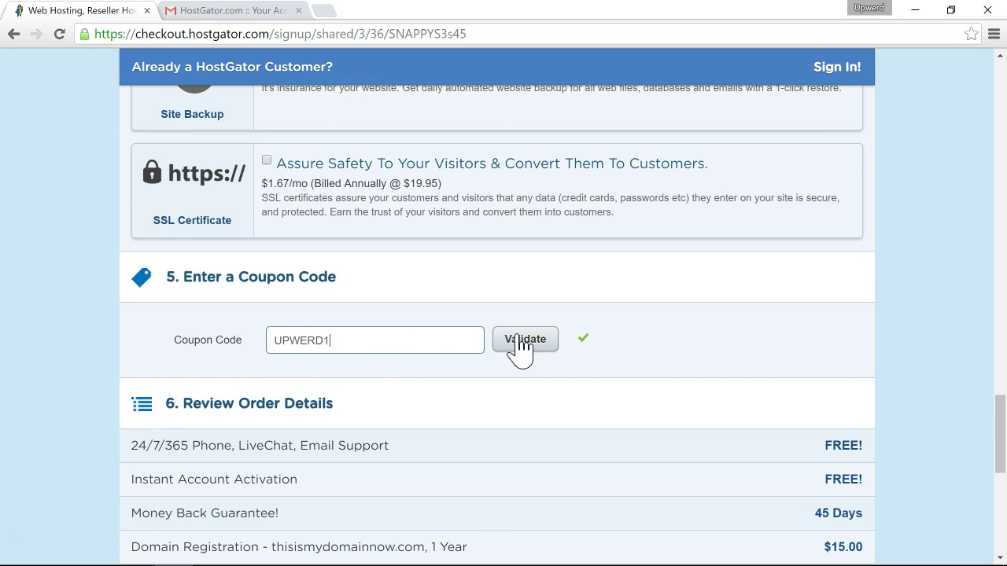
{"action": "left_click", "coordinate": [517, 350]}
Untick the HackAlert Monitoring add-on again.
{"action": "scroll", "coordinate": [338, 369], "scroll_direction": "up", "scroll_amount": 2}
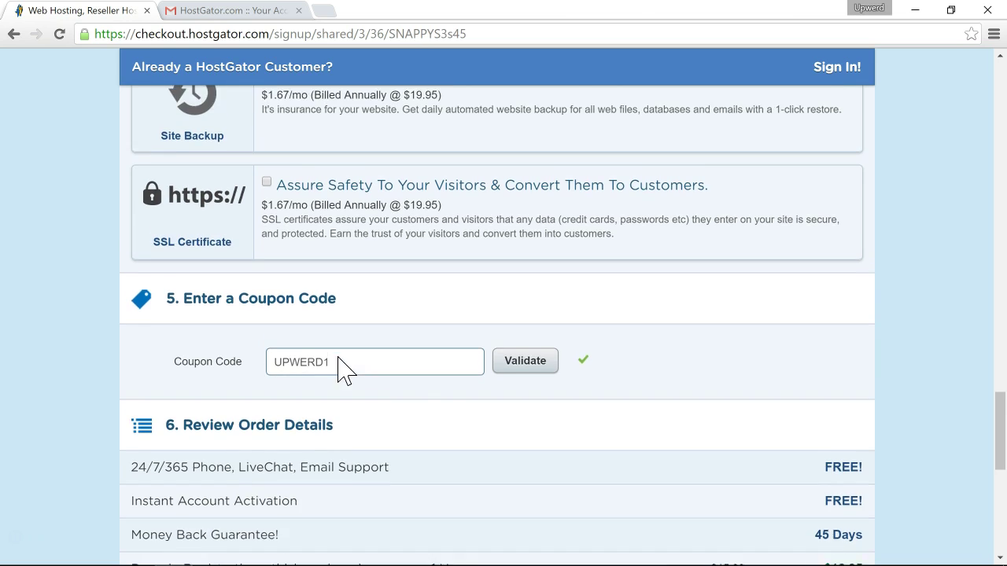
{"action": "scroll", "coordinate": [337, 368], "scroll_direction": "up", "scroll_amount": 5}
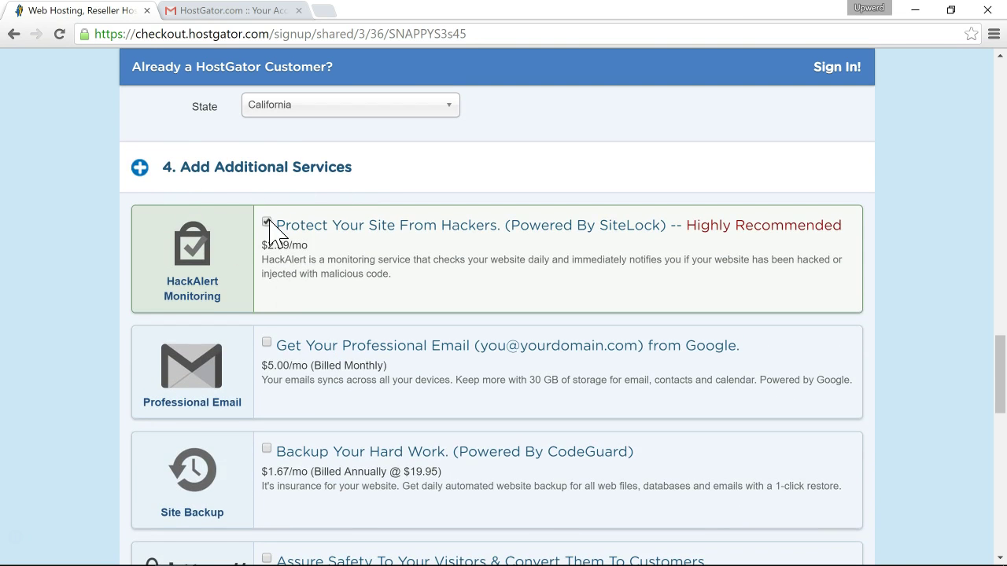
{"action": "left_click", "coordinate": [267, 222]}
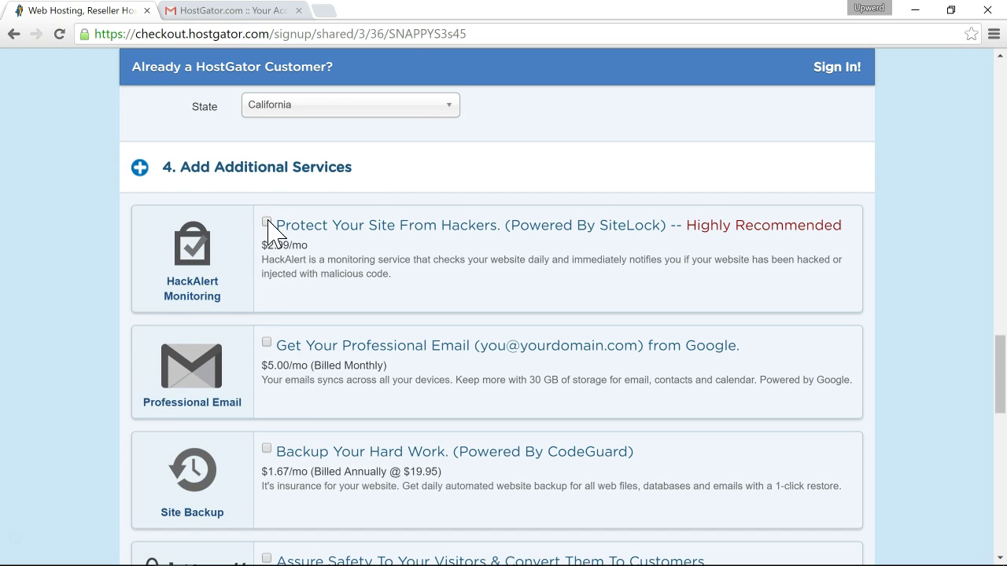
{"action": "scroll", "coordinate": [247, 259], "scroll_direction": "down", "scroll_amount": 2}
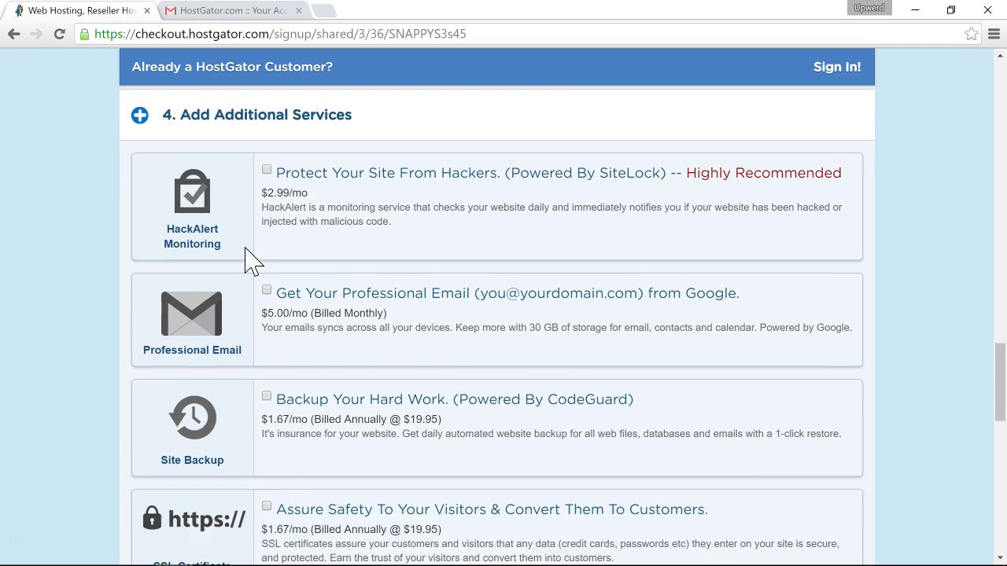
{"action": "scroll", "coordinate": [247, 258], "scroll_direction": "down", "scroll_amount": 5}
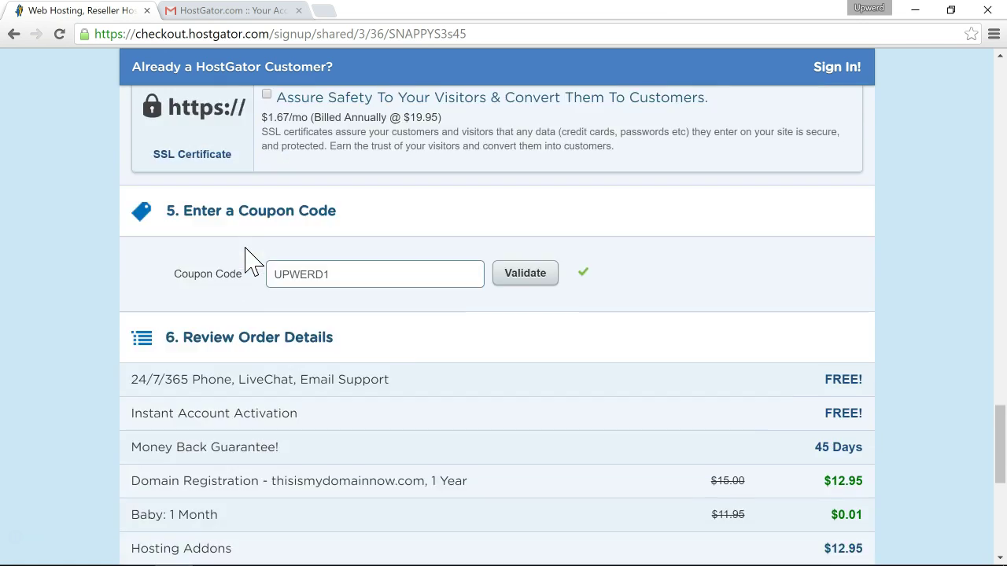
{"action": "scroll", "coordinate": [247, 259], "scroll_direction": "down", "scroll_amount": 2}
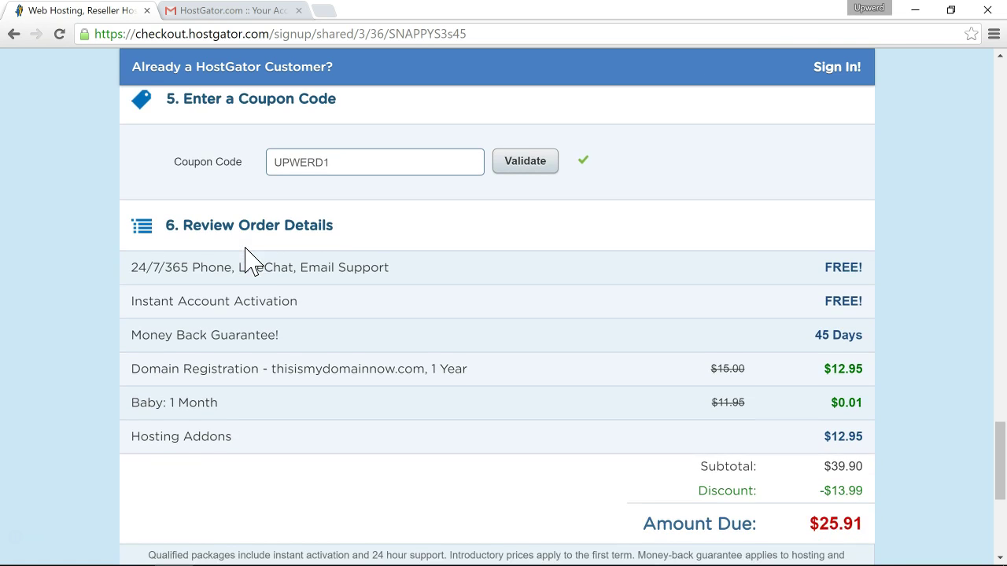
{"action": "scroll", "coordinate": [323, 293], "scroll_direction": "down", "scroll_amount": 1}
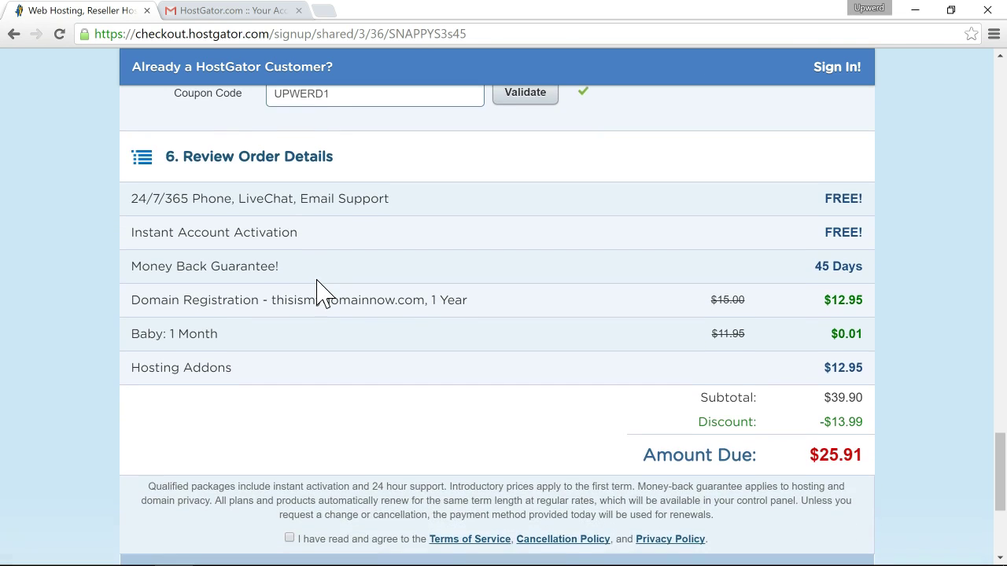
{"action": "scroll", "coordinate": [322, 293], "scroll_direction": "up", "scroll_amount": 1}
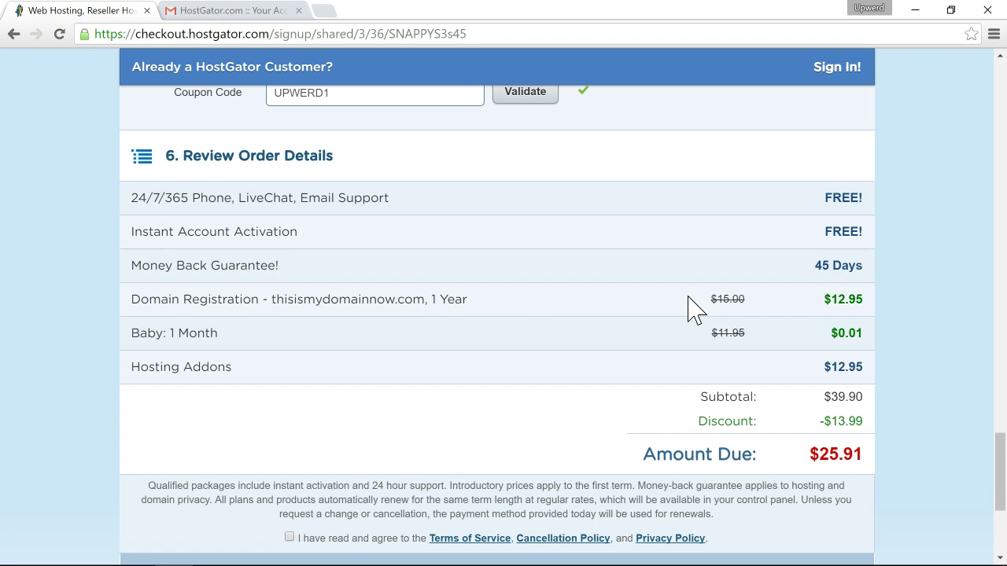
{"action": "scroll", "coordinate": [526, 303], "scroll_direction": "down", "scroll_amount": 1}
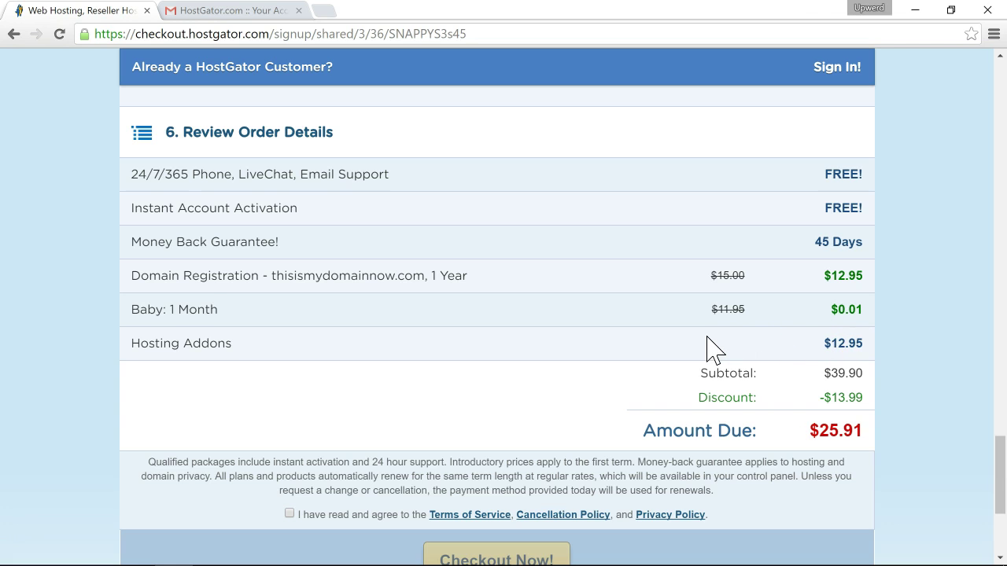
{"action": "scroll", "coordinate": [708, 347], "scroll_direction": "down", "scroll_amount": 1}
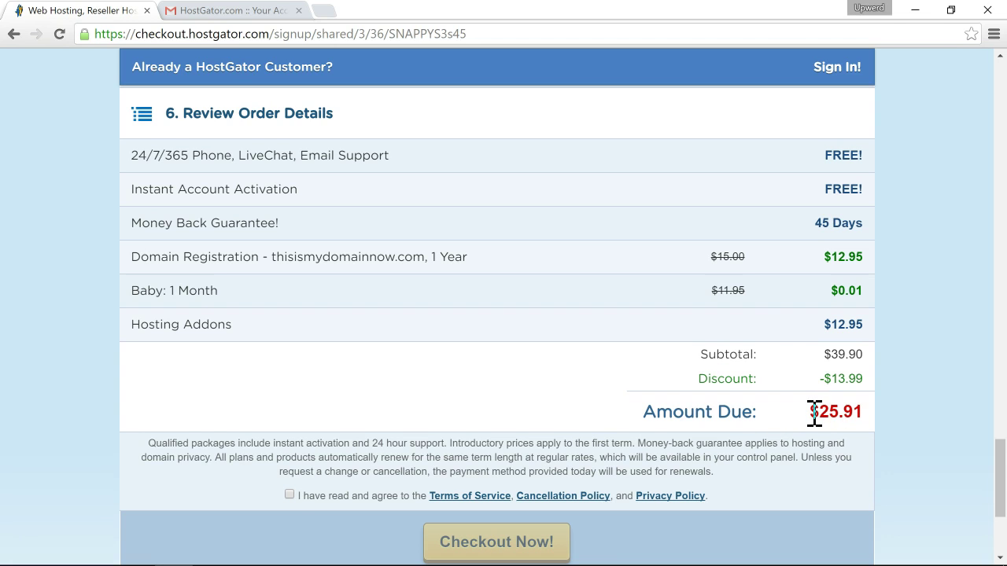
Tick the Terms of Service, Cancellation Policy and Privacy Policy agreement on the $25.91 order.
{"action": "scroll", "coordinate": [766, 333], "scroll_direction": "down", "scroll_amount": 2}
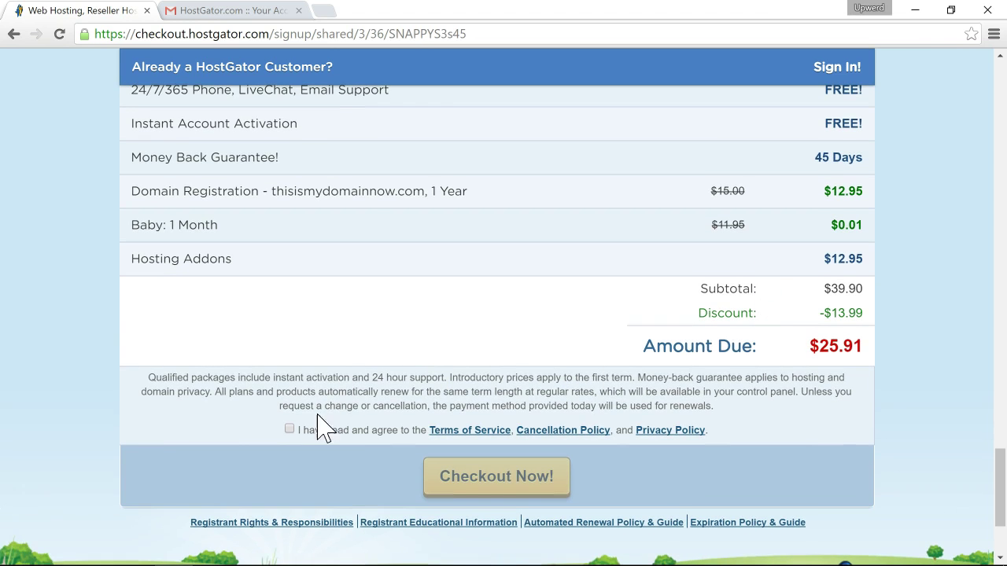
{"action": "left_click", "coordinate": [289, 430]}
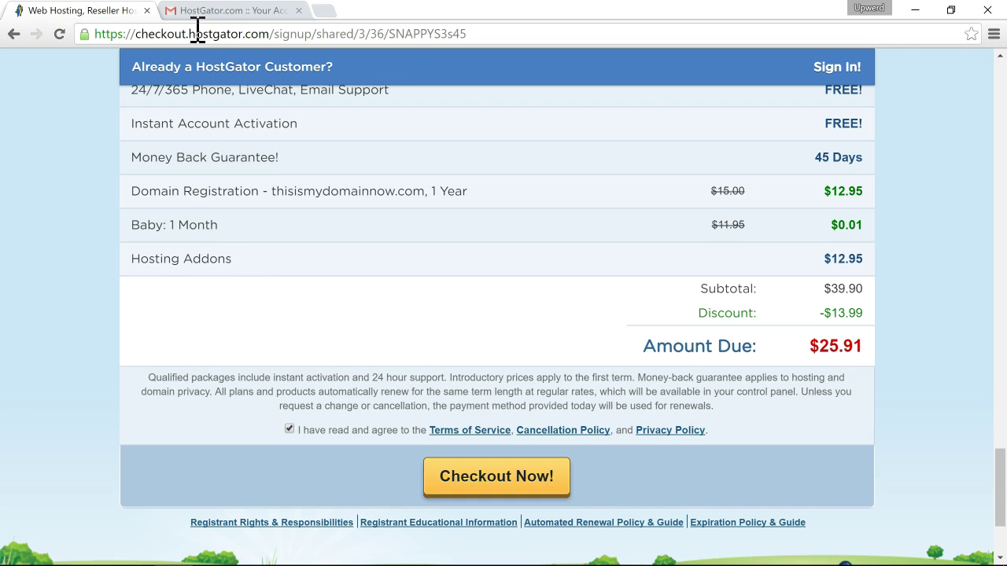
Show the 'HostGator.com :: Your Account Info' email with the Hatchling plan's control panel and server details.
{"action": "left_click", "coordinate": [238, 12]}
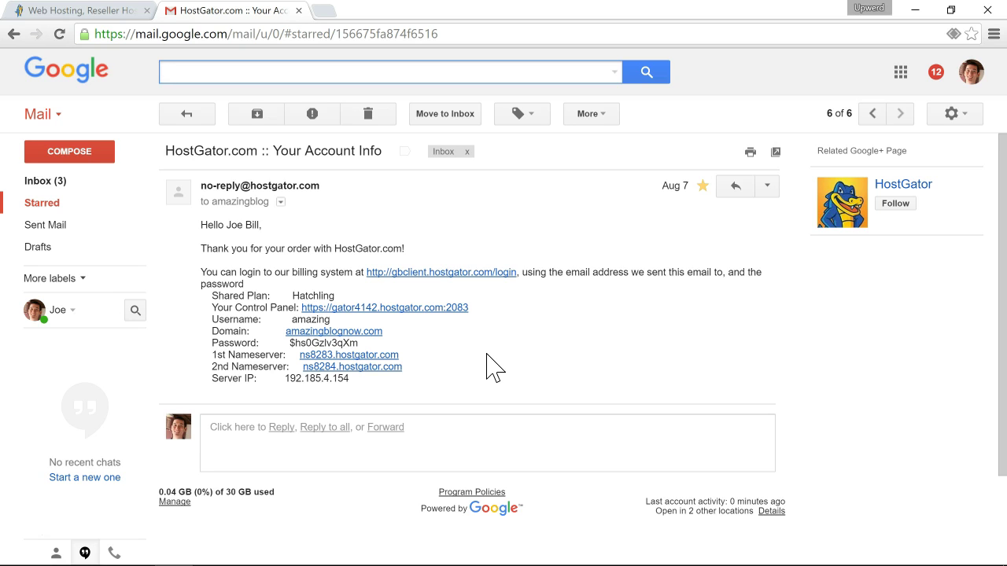
{"action": "scroll", "coordinate": [486, 366], "scroll_direction": "down", "scroll_amount": 1}
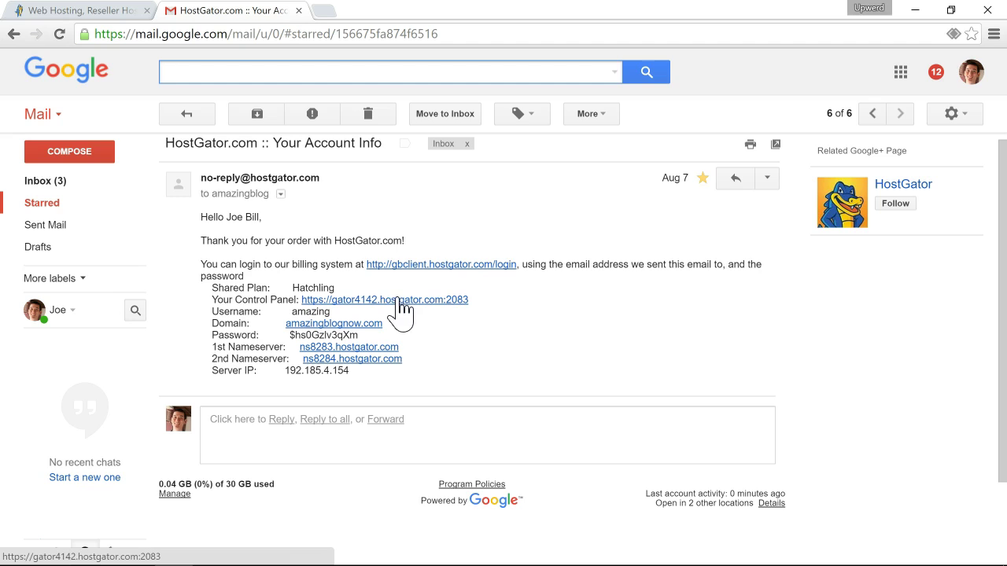
Open the email's control panel link, take the account username from the email, and log in to cPanel.
{"action": "left_click", "coordinate": [402, 304]}
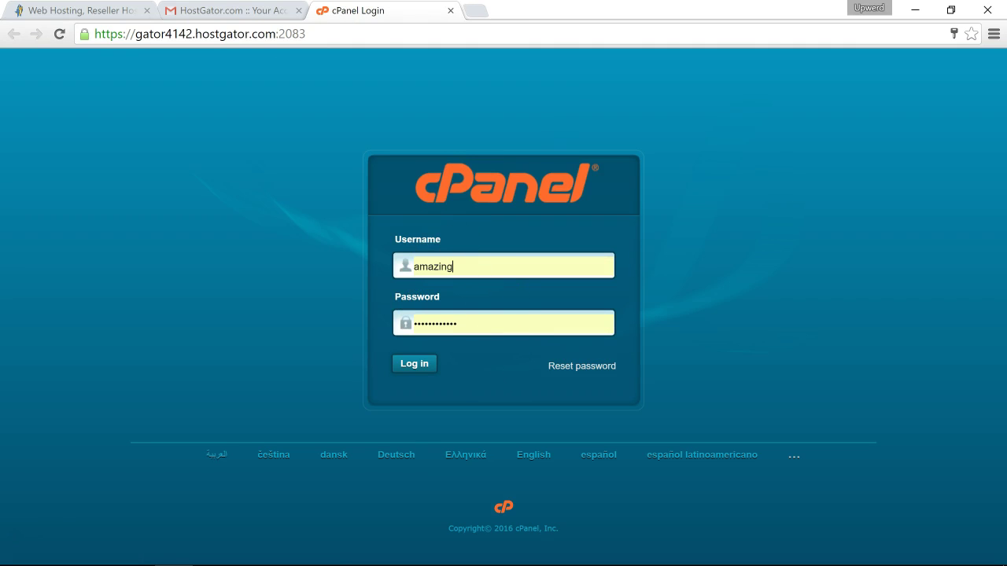
{"action": "left_click", "coordinate": [228, 10]}
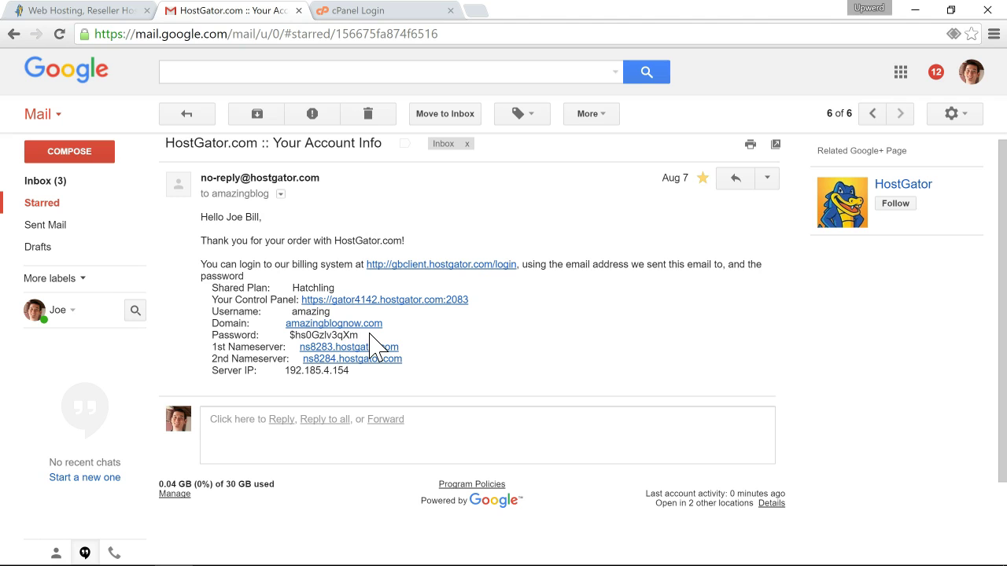
{"action": "double_click", "coordinate": [310, 312]}
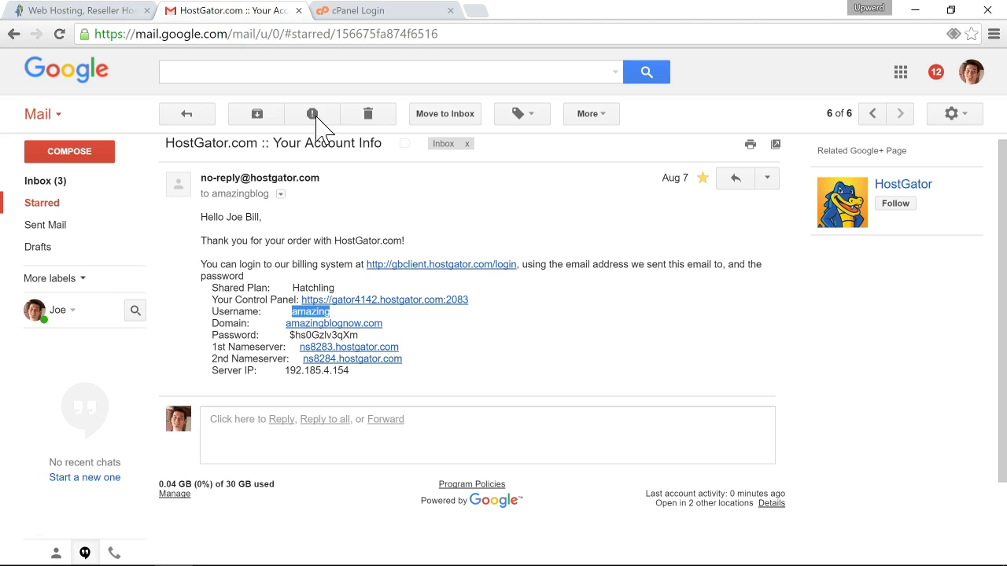
{"action": "left_click", "coordinate": [358, 15]}
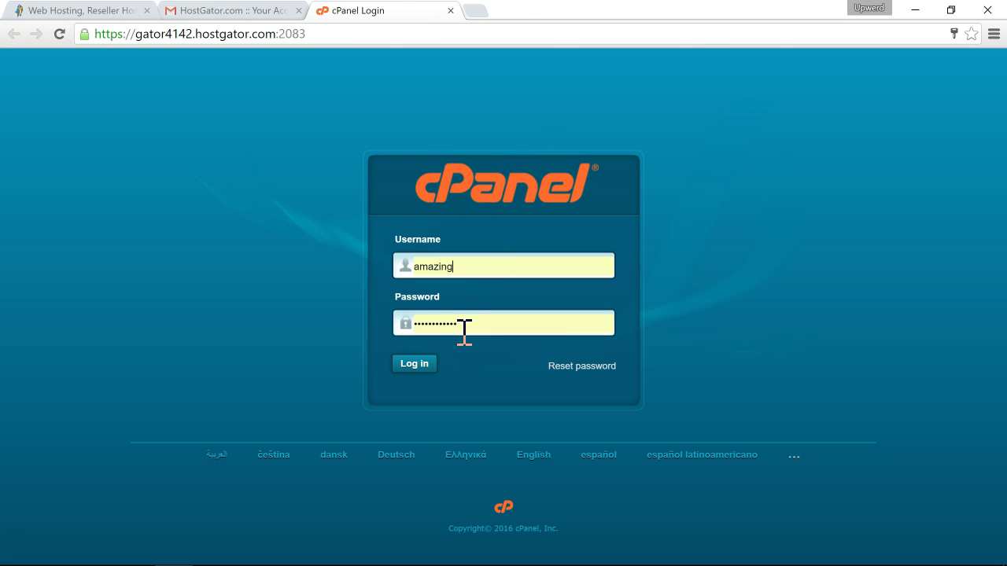
{"action": "left_click", "coordinate": [410, 364]}
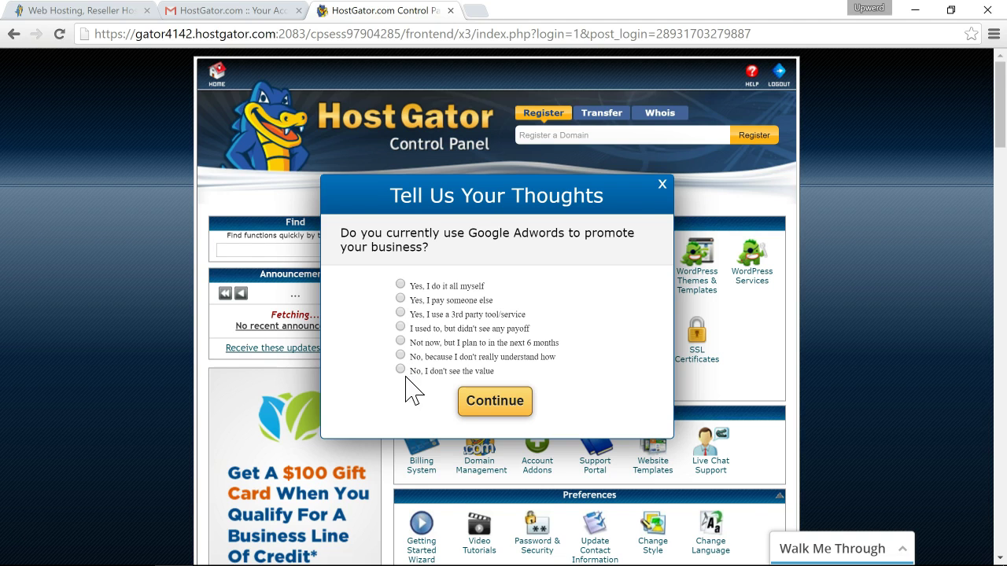
Close the 'Tell Us Your Thoughts' survey, decline the Welcome wizard, and view the Mail, Security and Domains tools.
{"action": "left_click", "coordinate": [662, 185]}
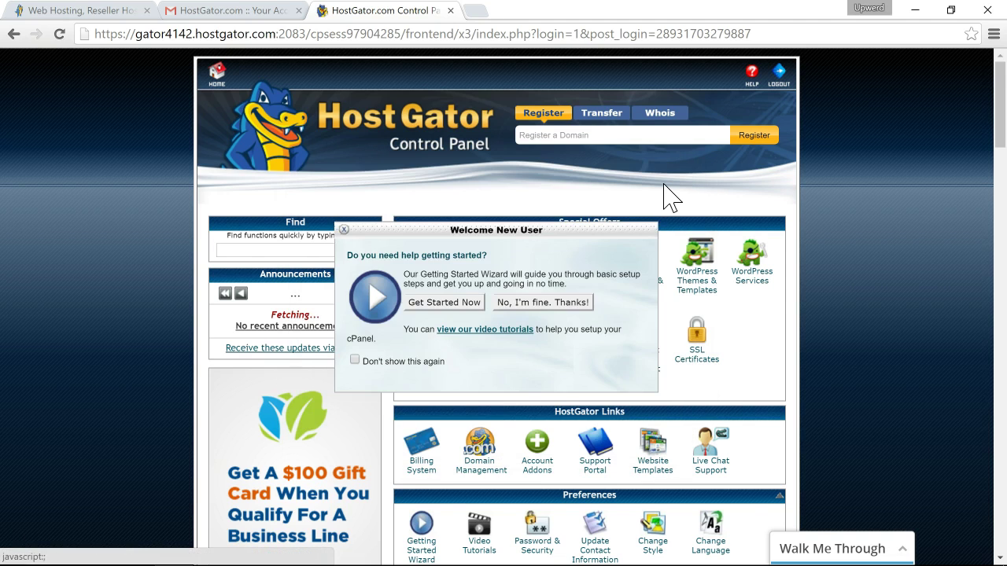
{"action": "left_click", "coordinate": [551, 303]}
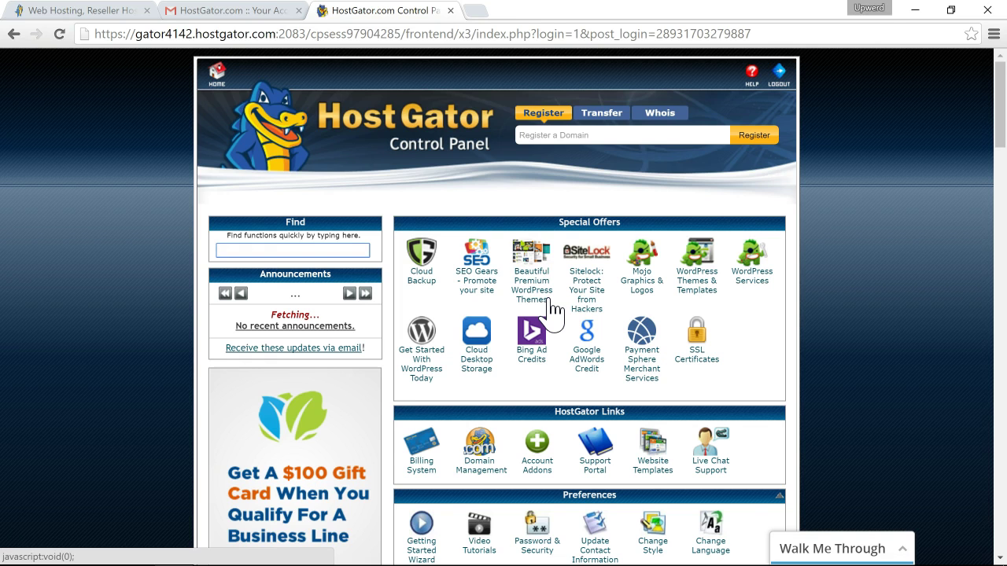
{"action": "scroll", "coordinate": [553, 307], "scroll_direction": "down", "scroll_amount": 1}
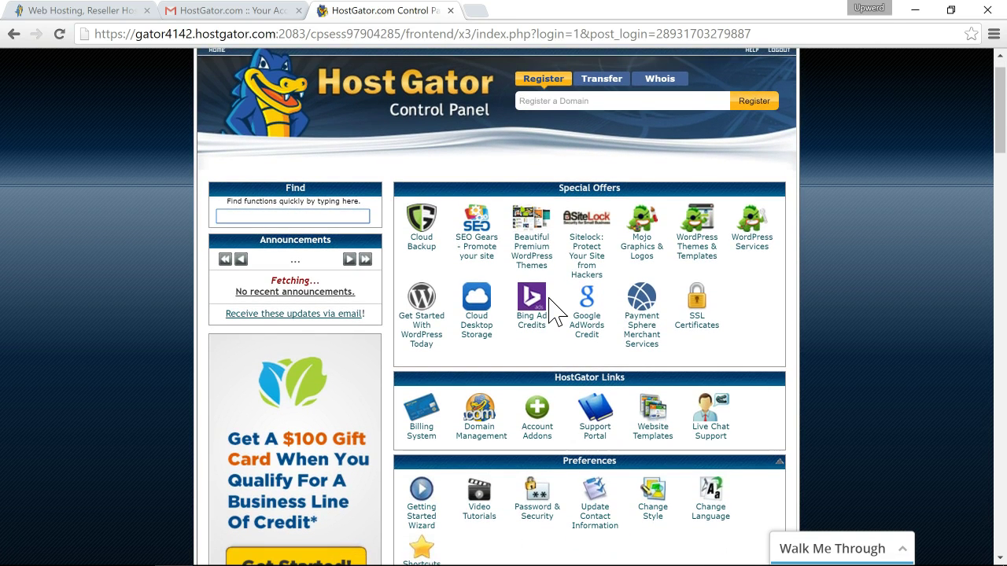
{"action": "scroll", "coordinate": [552, 311], "scroll_direction": "down", "scroll_amount": 7}
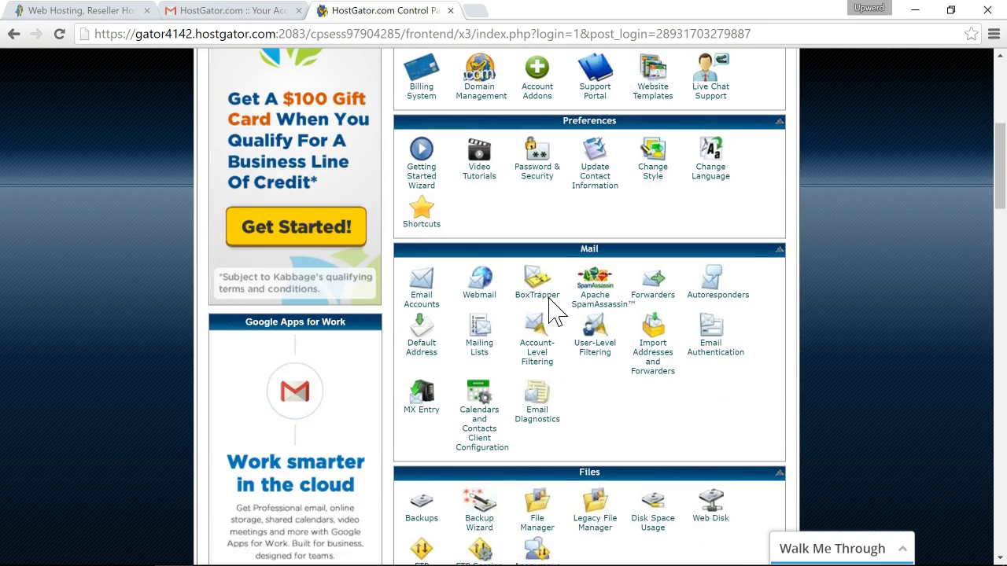
{"action": "scroll", "coordinate": [553, 311], "scroll_direction": "down", "scroll_amount": 6}
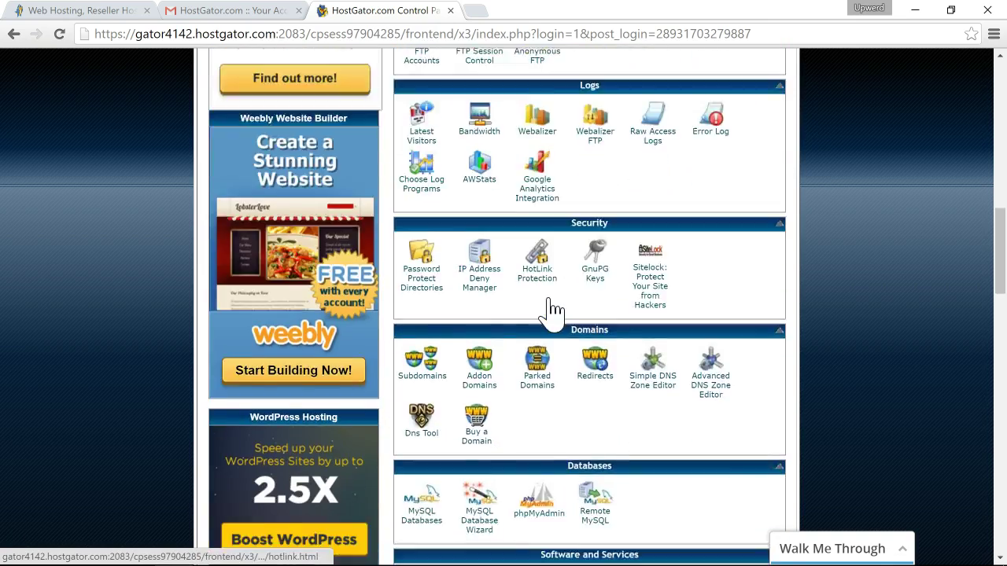
{"action": "left_click", "coordinate": [552, 311]}
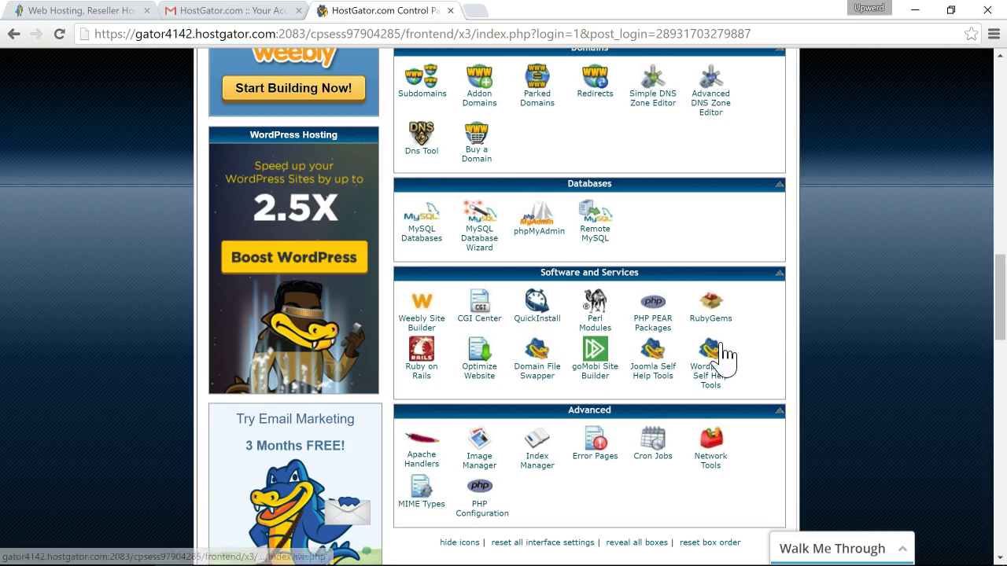